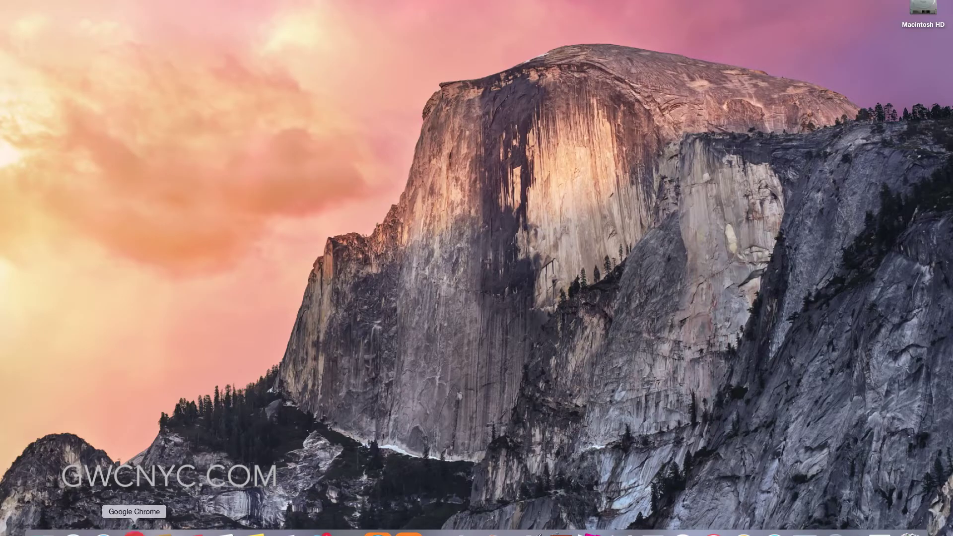
# Load the GWCI talent sign-in page gwci.app/talent/ in a new Chrome window.
pyautogui.click(134, 533)
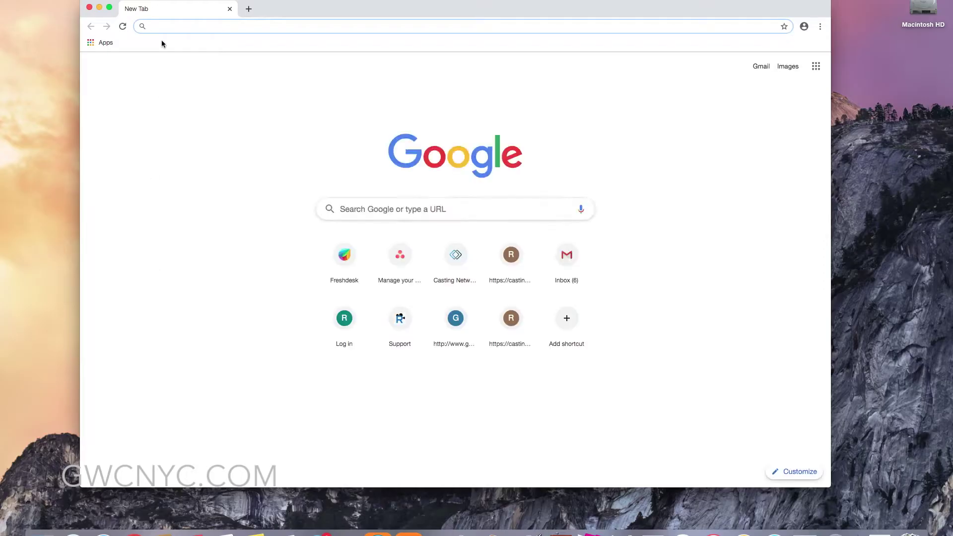
pyautogui.write('g')
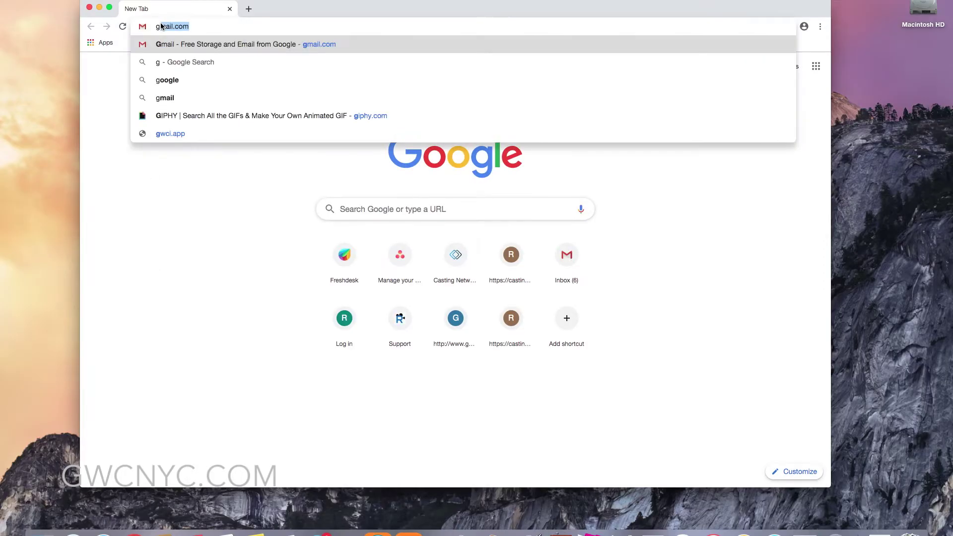
pyautogui.write('wci.a')
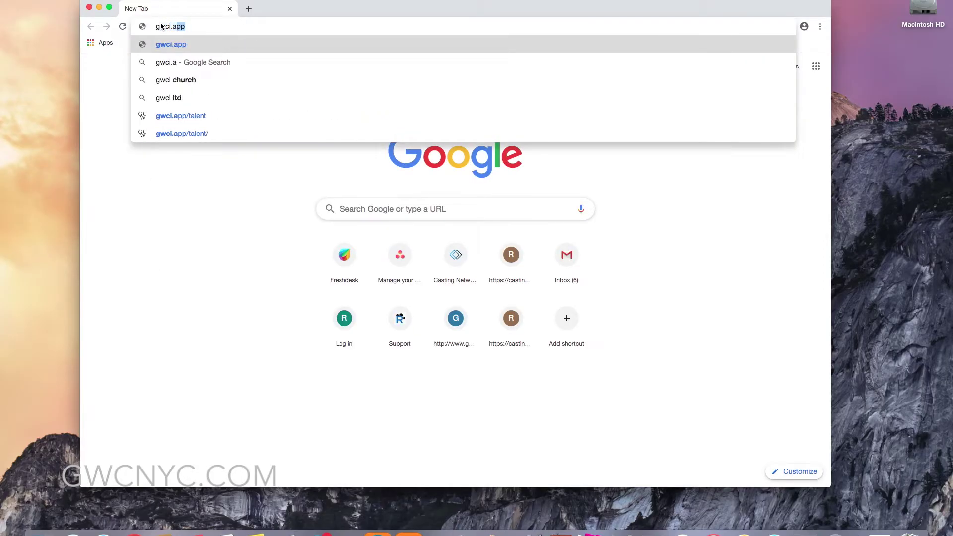
pyautogui.write('pp/talent/')
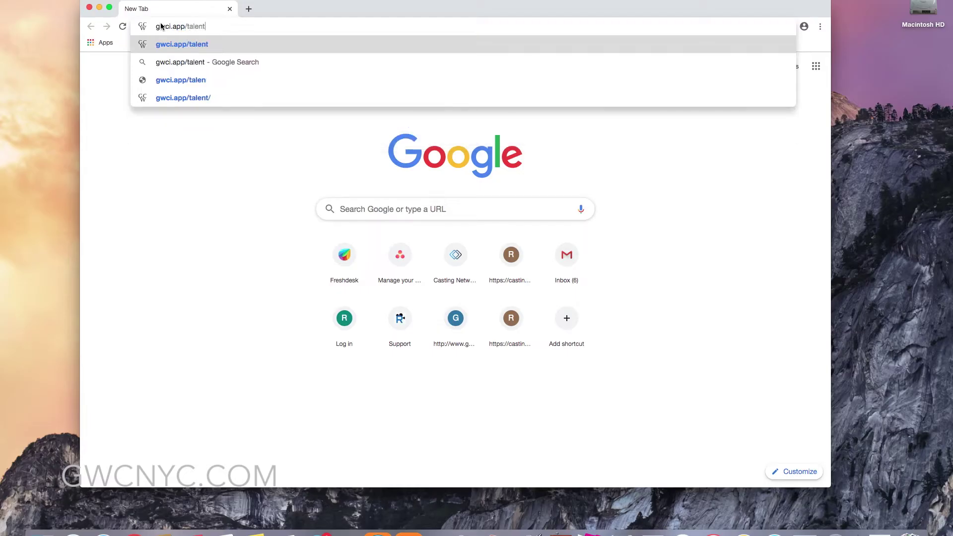
pyautogui.press('Return')
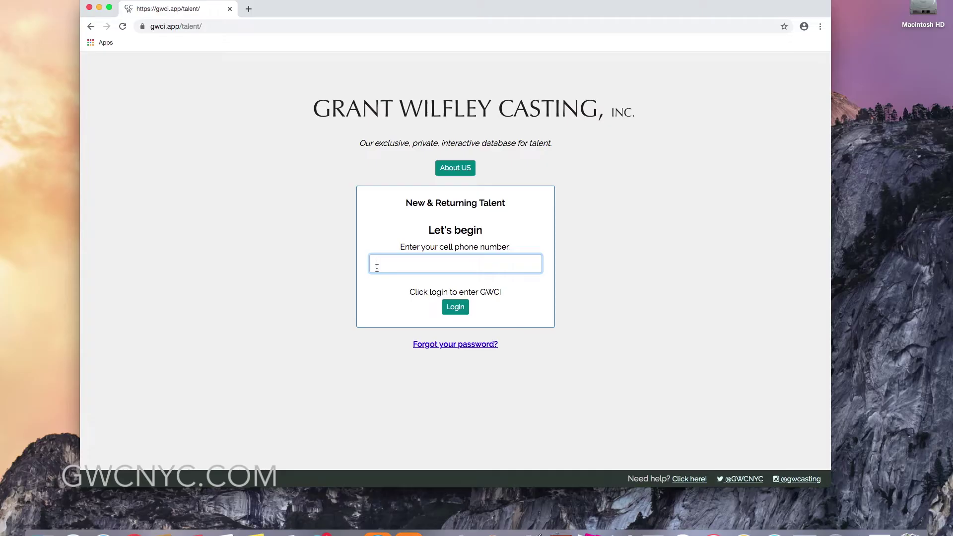
# Enter the talent's cell phone number and log in.
pyautogui.write('917) 7')
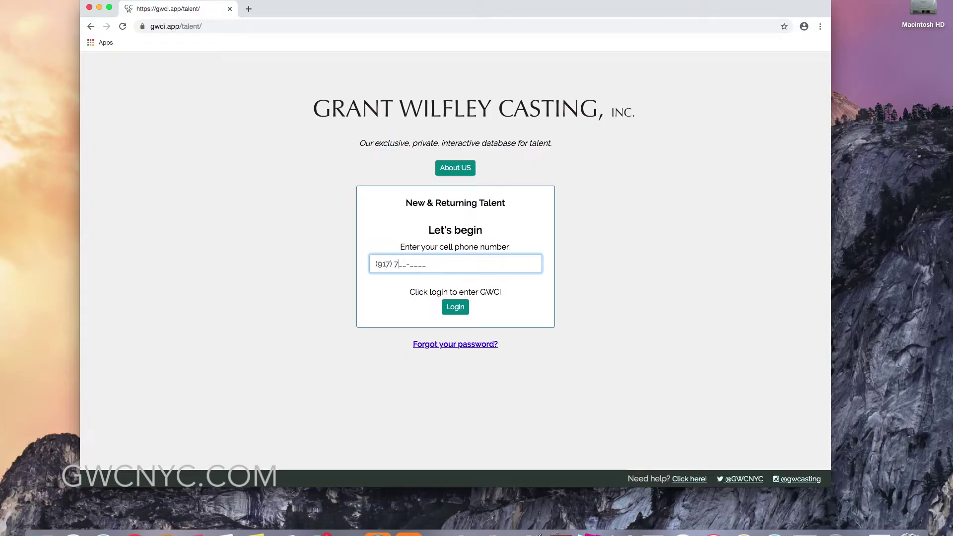
pyautogui.write('7')
pyautogui.write('7-7777')
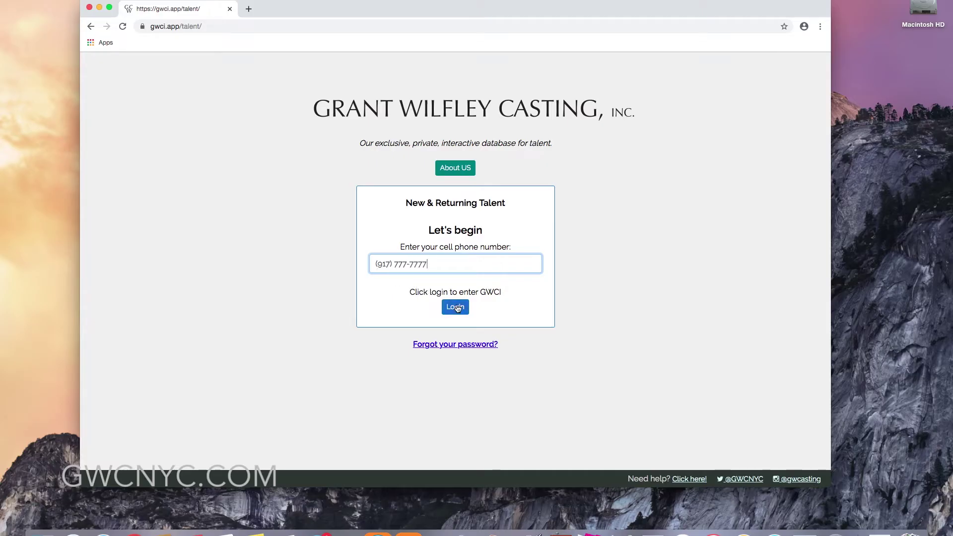
pyautogui.click(455, 306)
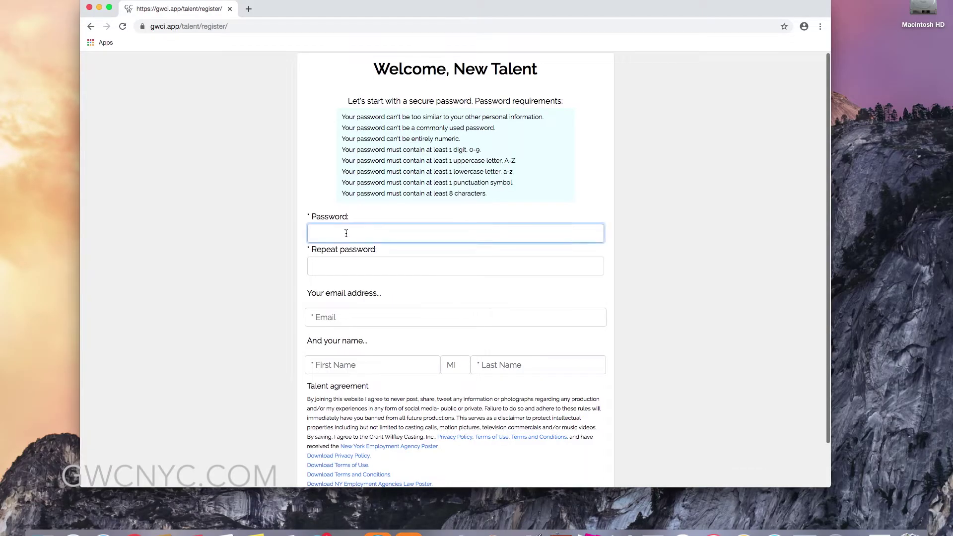
# Enter and confirm the account password, then fill in the talent's e-mail address.
pyautogui.write('P')
pyautogui.click(317, 266)
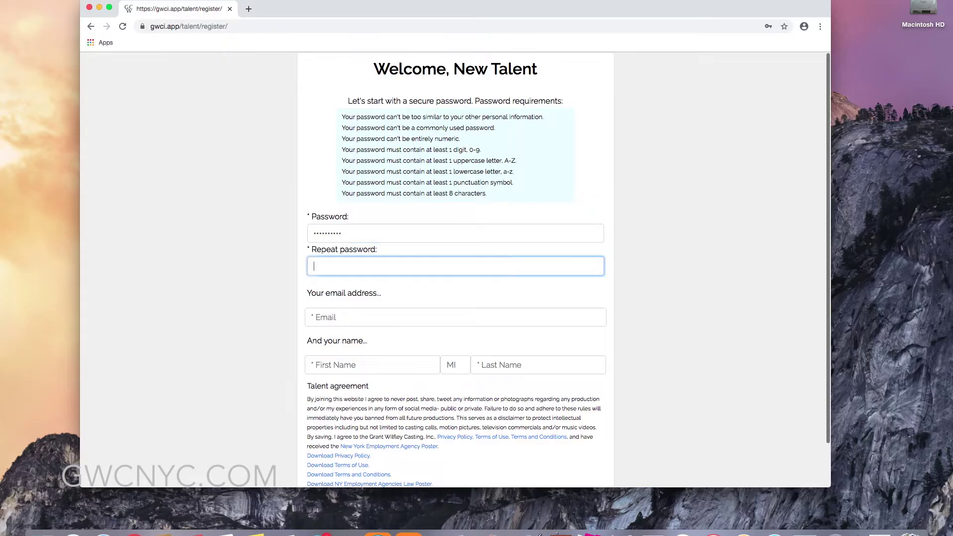
pyautogui.write('••••••••••')
pyautogui.press('Tab')
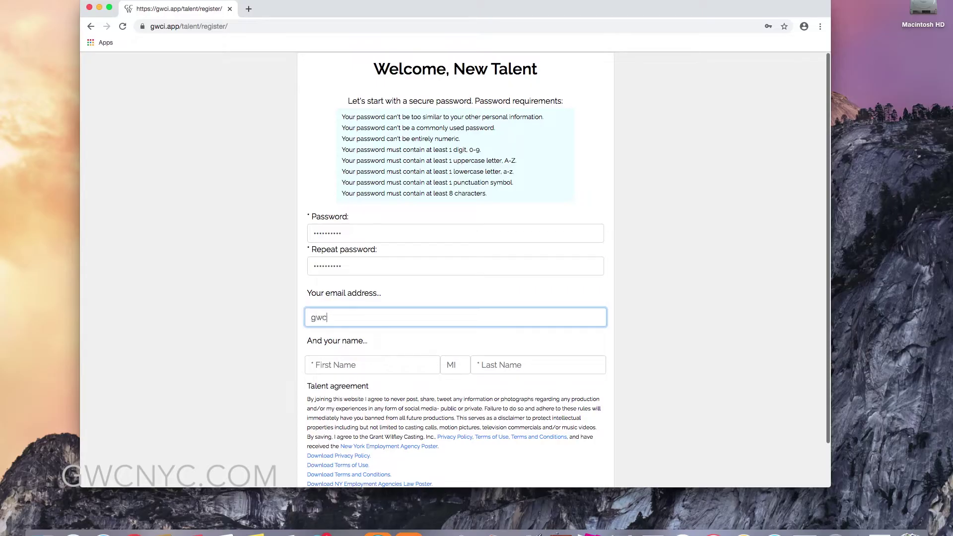
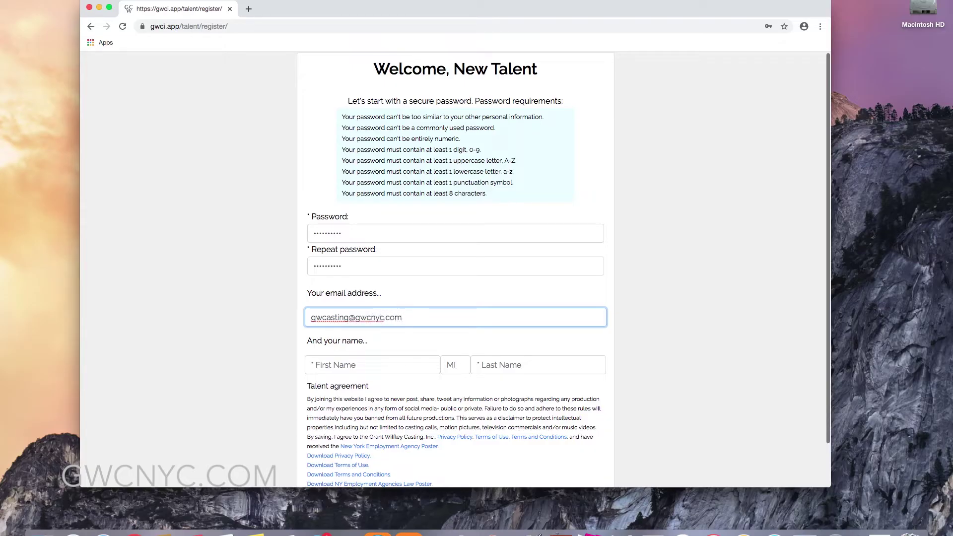
# Fill in the talent's first and last name and save the registration.
pyautogui.click(320, 363)
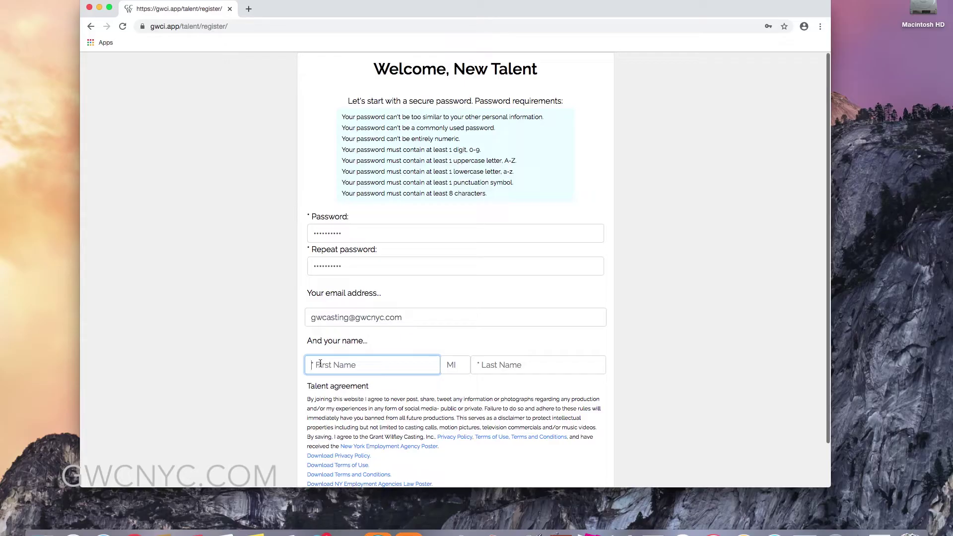
pyautogui.write('Jo')
pyautogui.press('Tab')
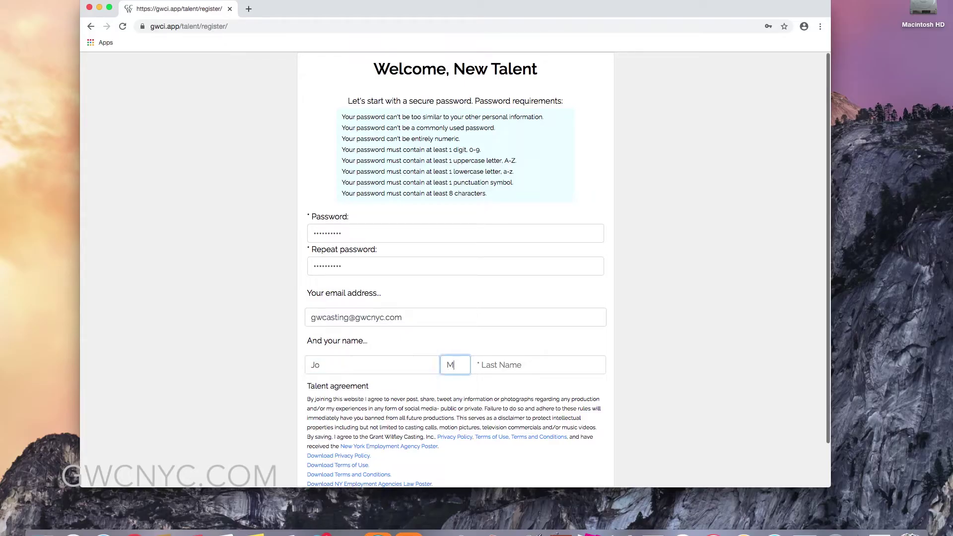
pyautogui.press('Tab')
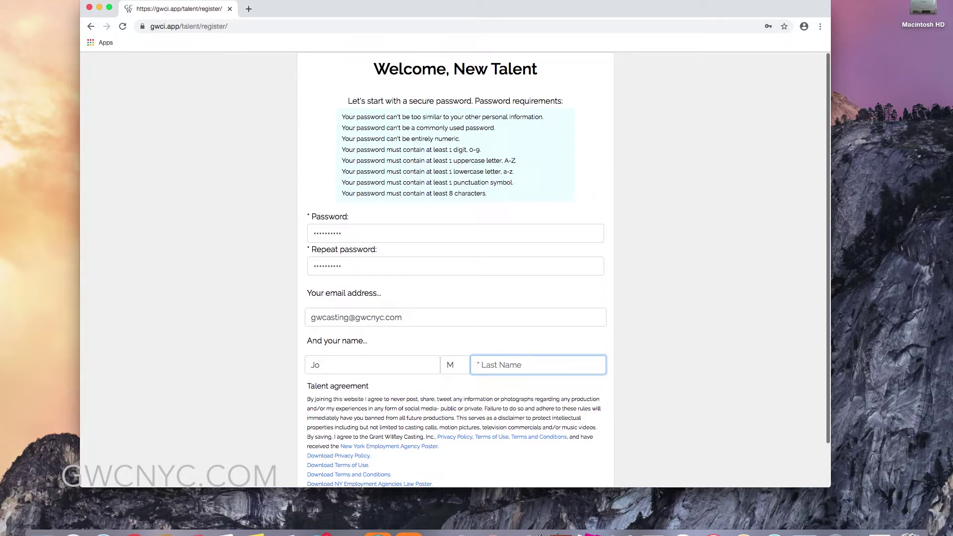
pyautogui.write('Smith')
pyautogui.scroll(-2, 348, 372)
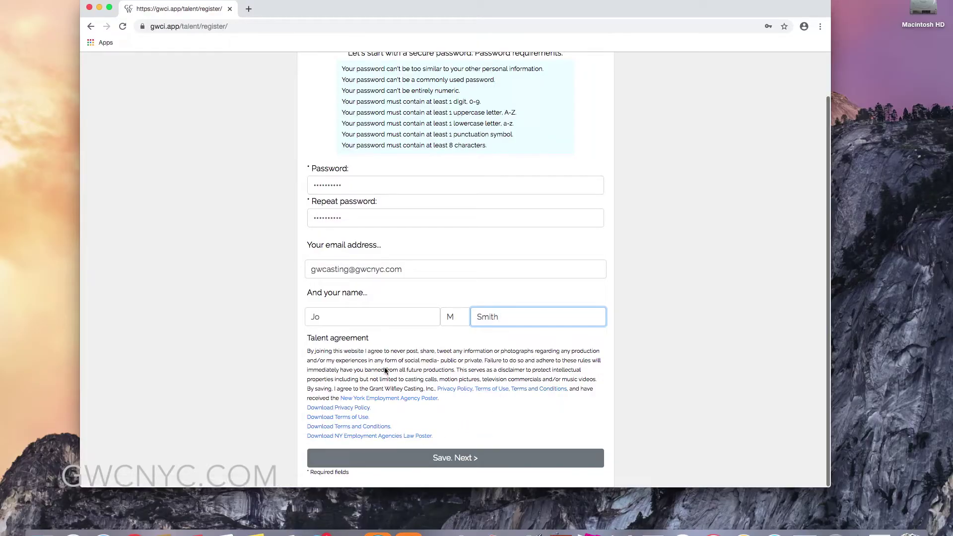
pyautogui.click(446, 458)
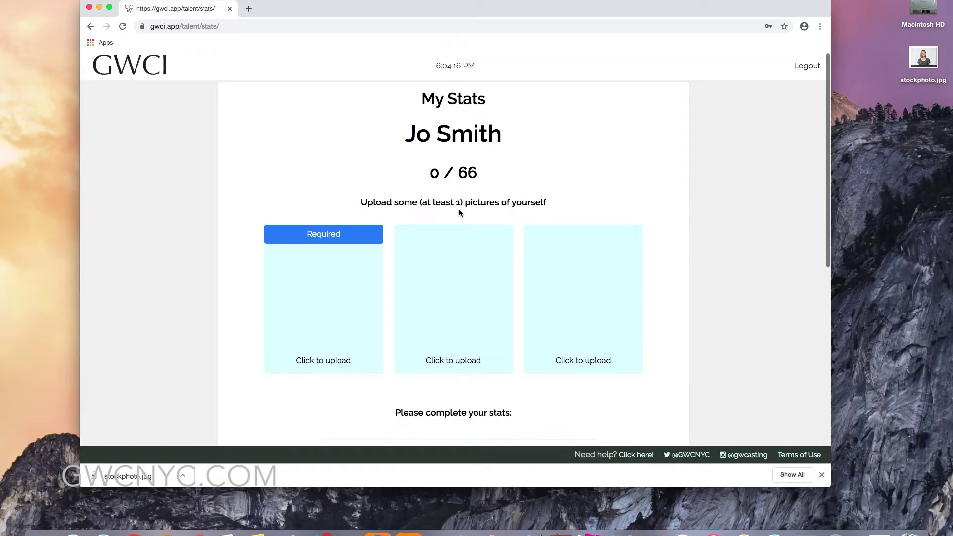
# Upload stockphoto.jpg from the Desktop into the required first photo slot.
pyautogui.scroll(-8, 458, 210)
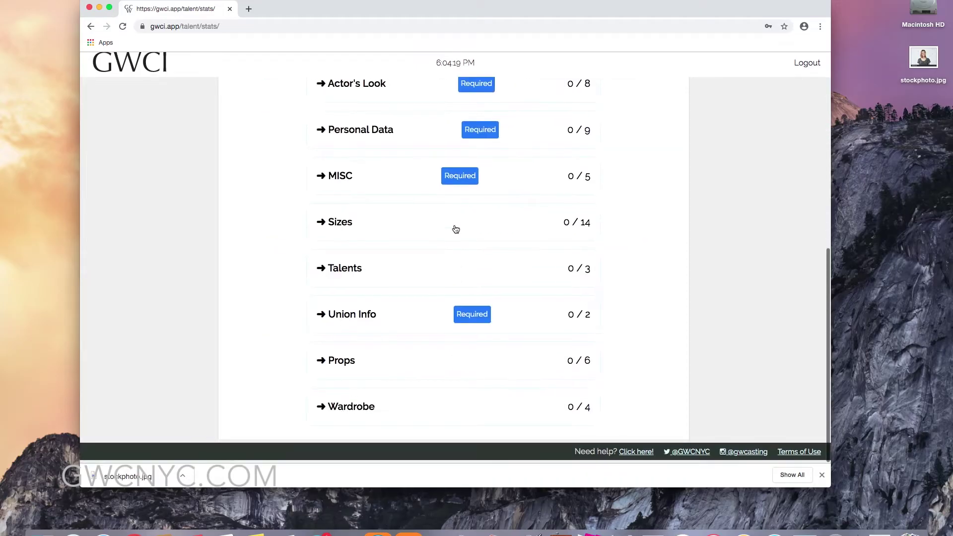
pyautogui.scroll(8, 455, 228)
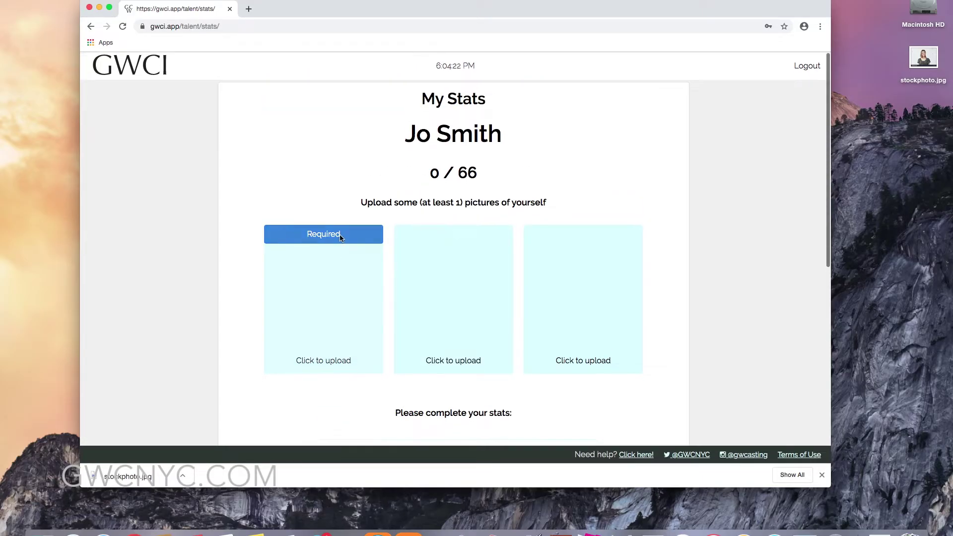
pyautogui.click(339, 235)
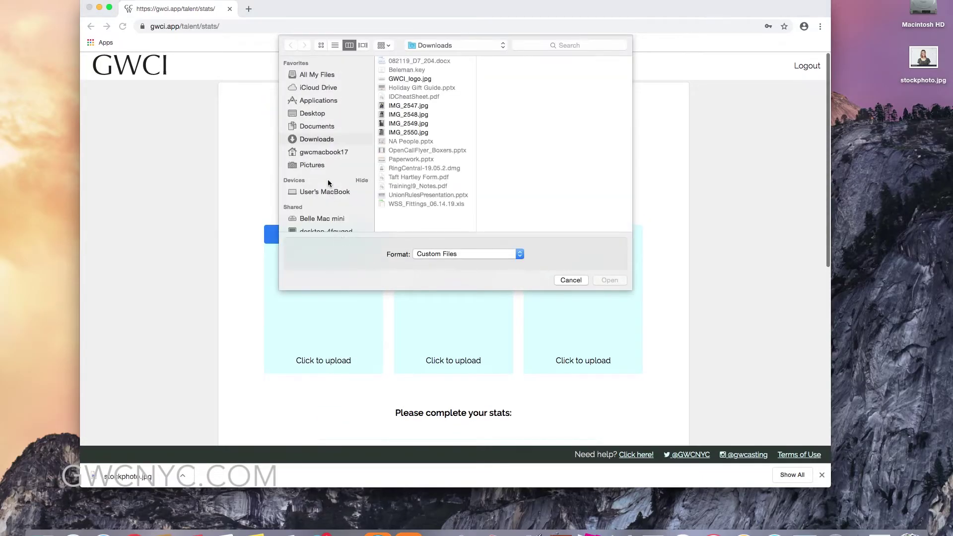
pyautogui.click(311, 113)
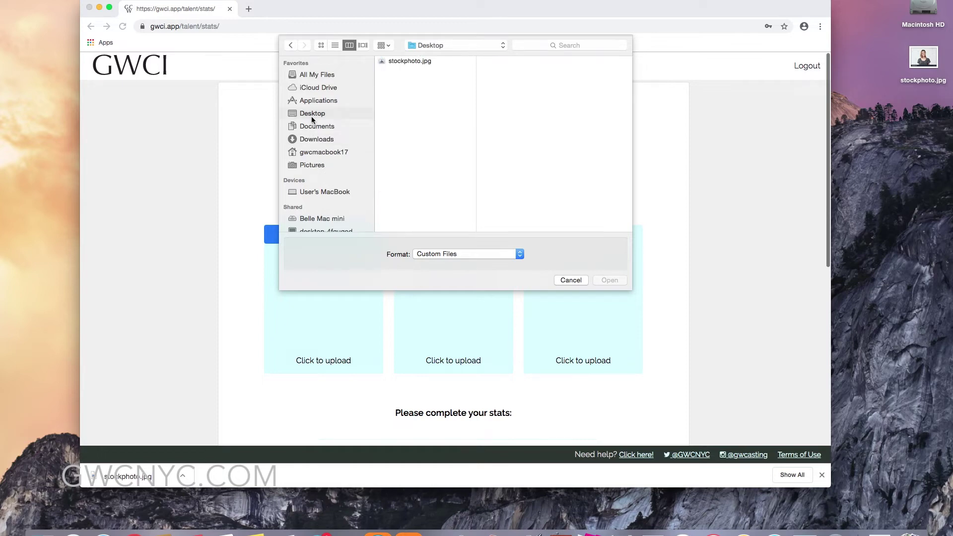
pyautogui.doubleClick(403, 61)
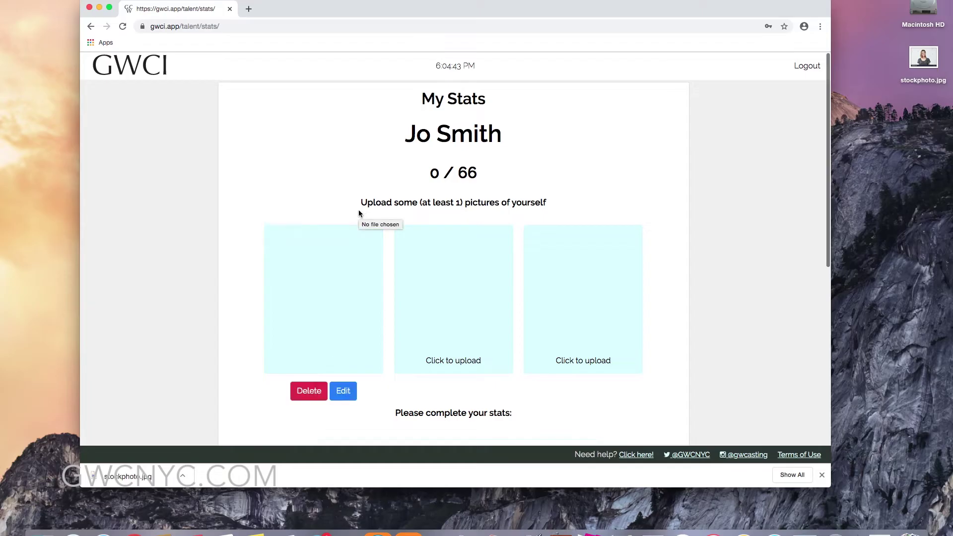
pyautogui.click(343, 391)
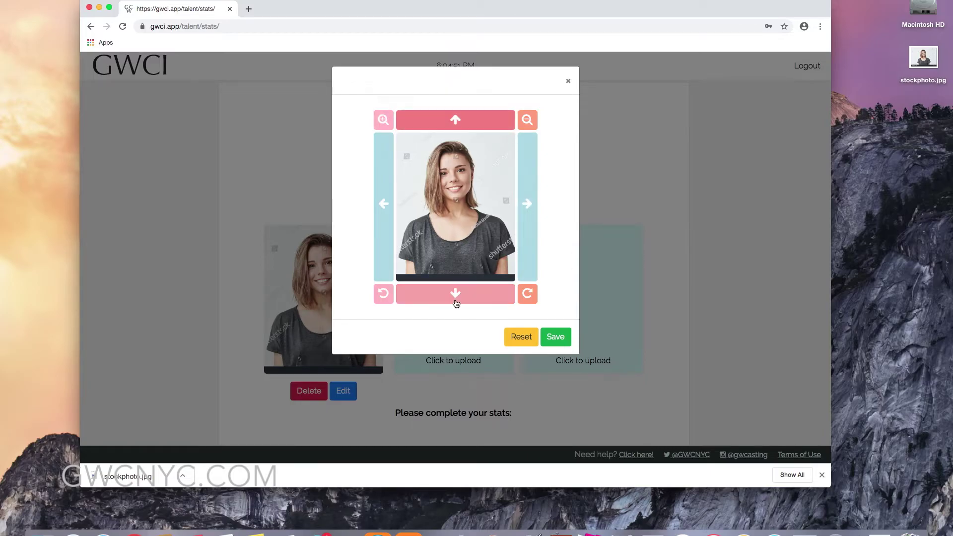
# Move the photo down three steps, zoom in twice, and save the crop.
pyautogui.click(455, 302)
pyautogui.click(455, 301)
pyautogui.click(455, 298)
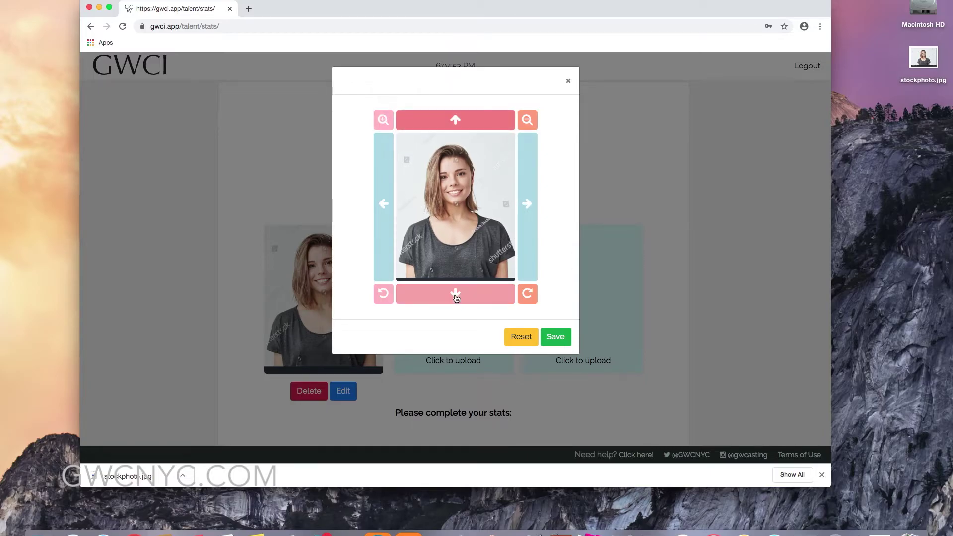
pyautogui.click(383, 121)
pyautogui.click(382, 121)
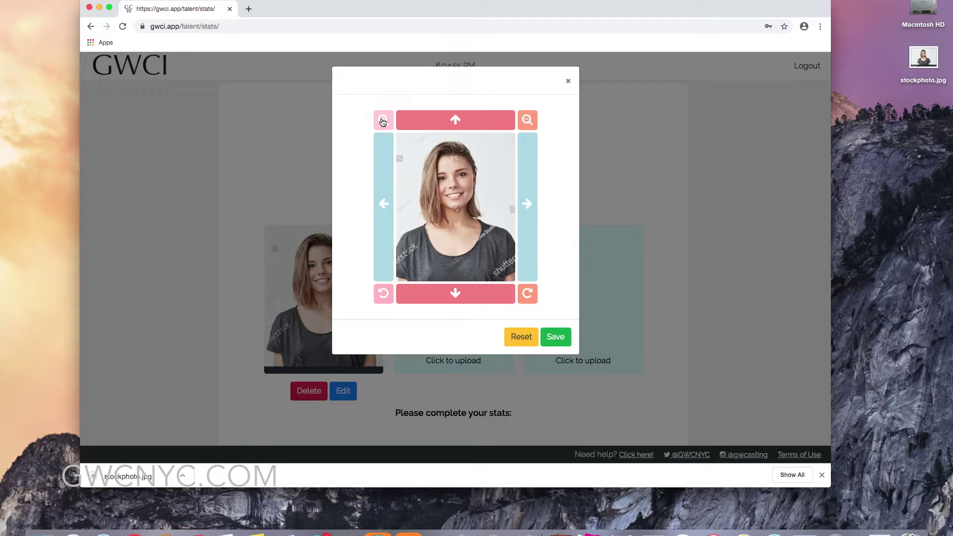
pyautogui.click(556, 339)
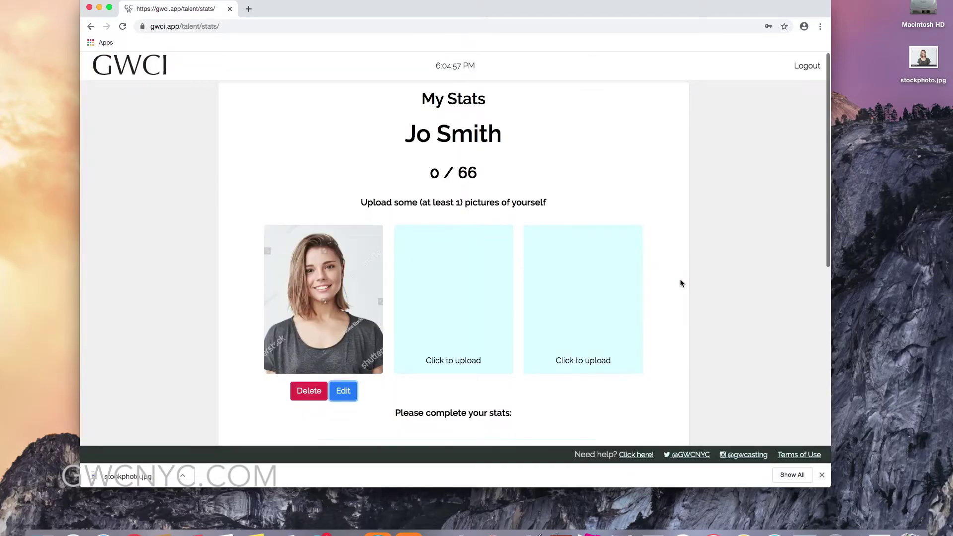
pyautogui.scroll(-5, 680, 283)
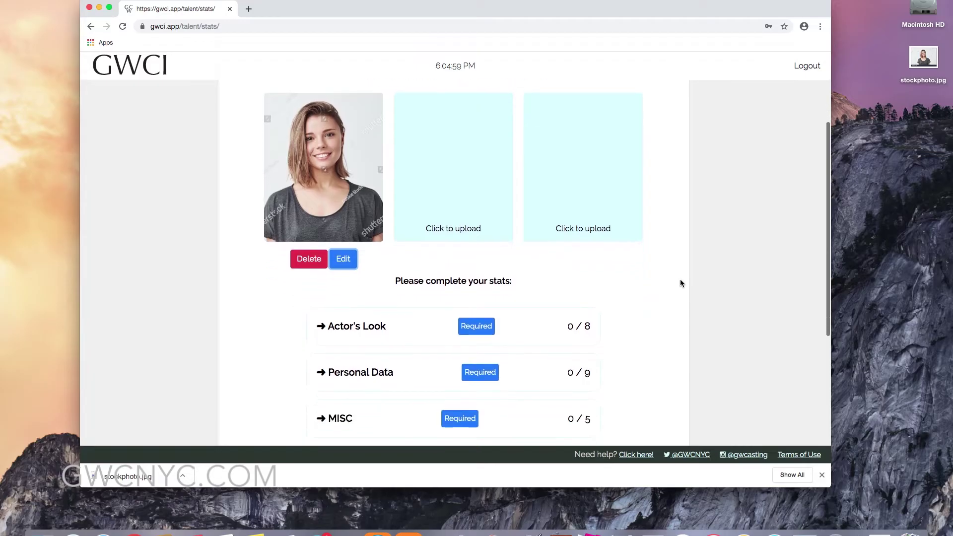
# Set the Actor's Look age range to 22-25 and gender to Female.
pyautogui.scroll(-4, 680, 283)
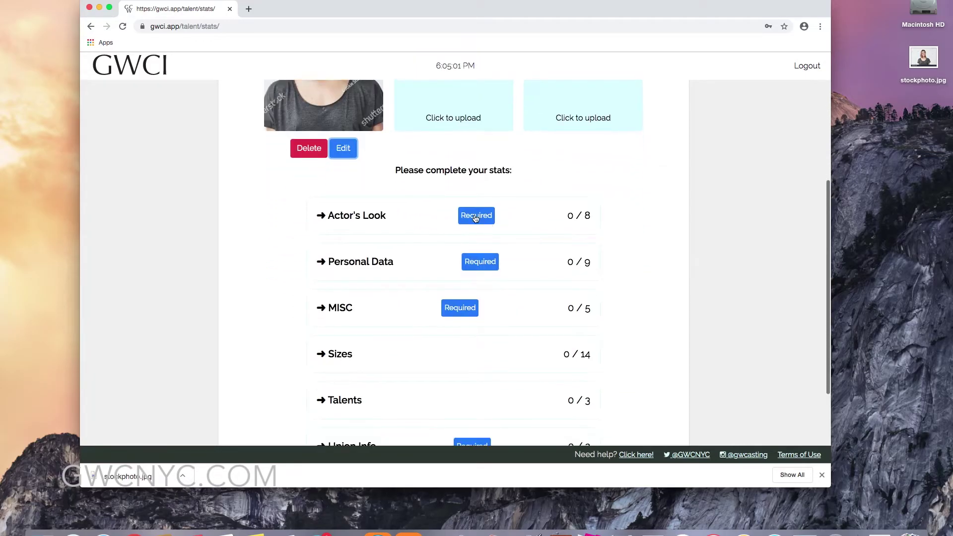
pyautogui.click(475, 217)
pyautogui.click(531, 241)
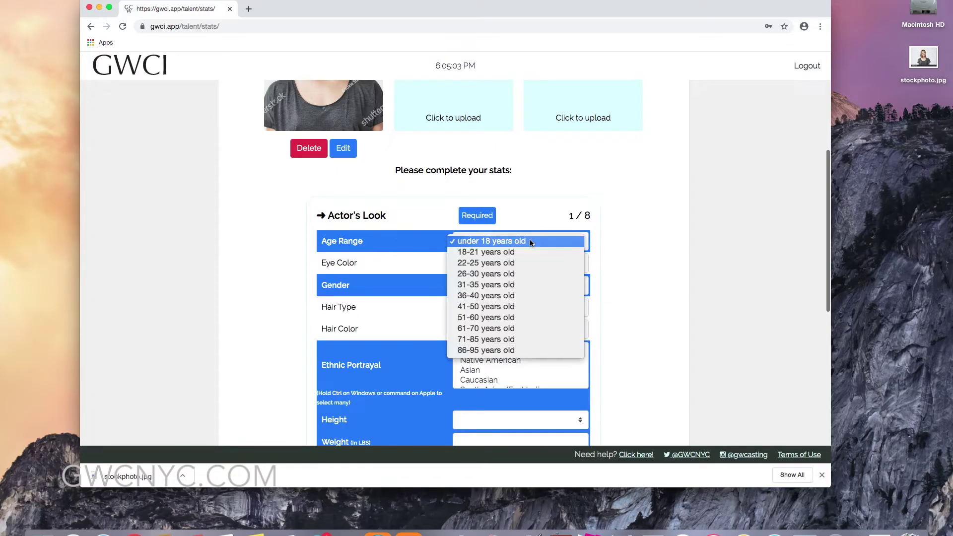
pyautogui.click(521, 262)
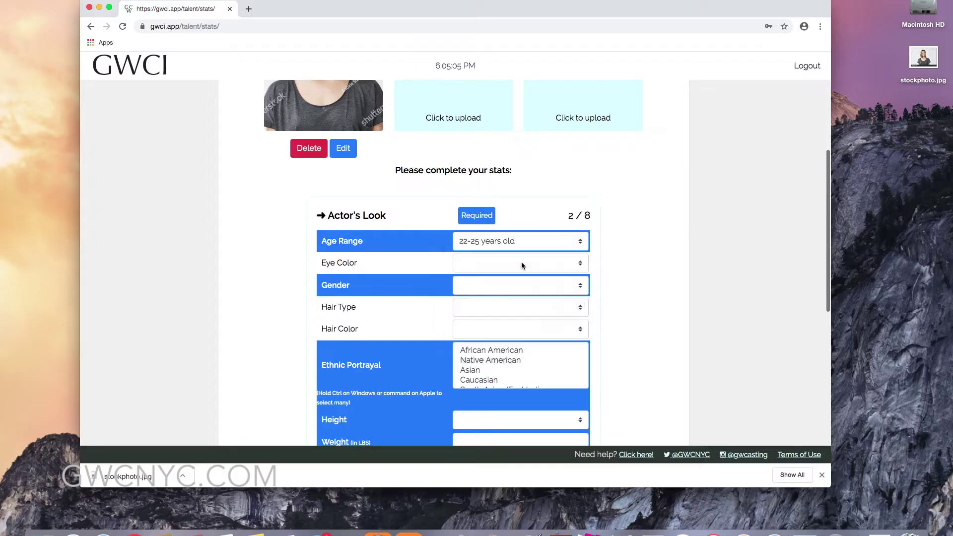
pyautogui.click(506, 286)
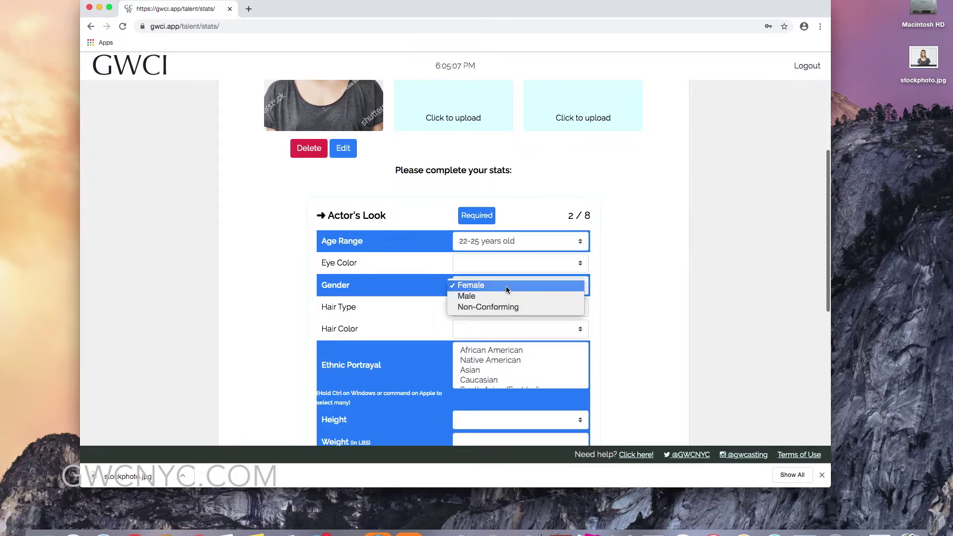
pyautogui.click(505, 286)
# Select Caucasian and Latinx as the ethnic portrayals.
pyautogui.scroll(-1, 495, 320)
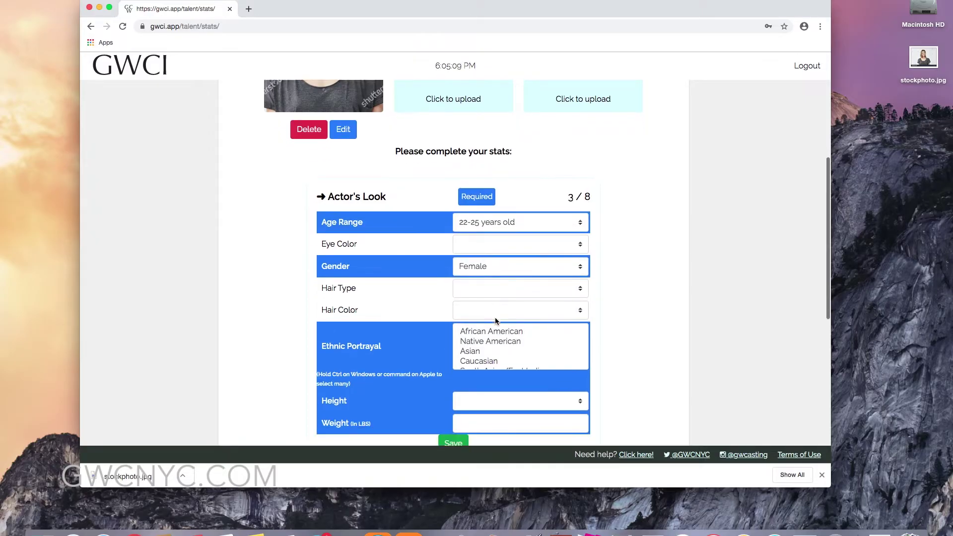
pyautogui.scroll(-3, 495, 320)
pyautogui.scroll(-2, 502, 283)
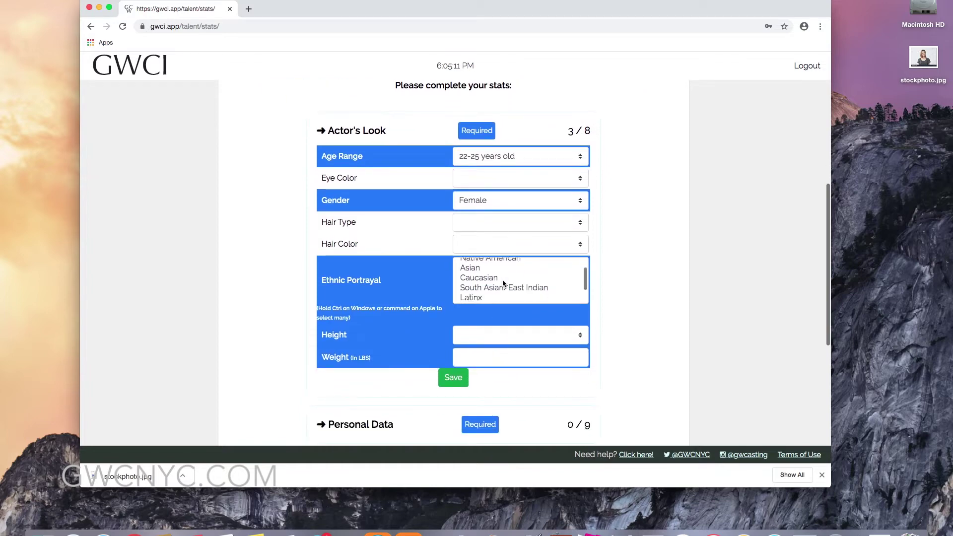
pyautogui.scroll(-1, 502, 283)
pyautogui.scroll(3, 503, 283)
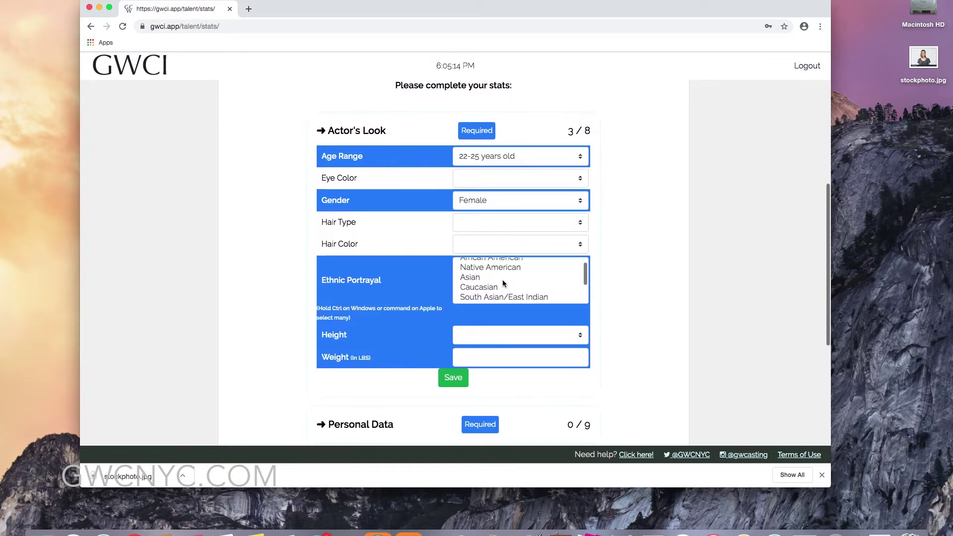
pyautogui.scroll(-1, 503, 281)
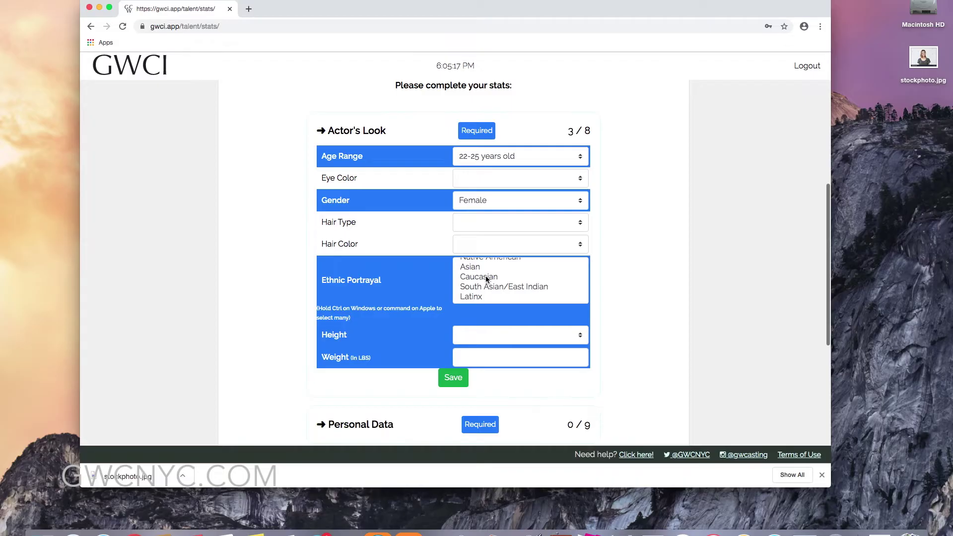
pyautogui.click(485, 276)
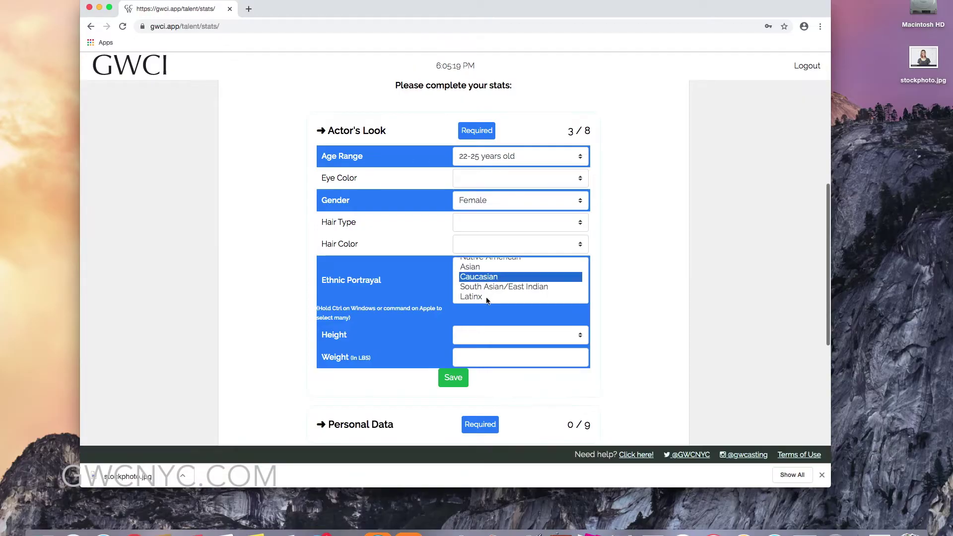
pyautogui.keyDown('super'); pyautogui.click(486, 298); pyautogui.keyUp('super')
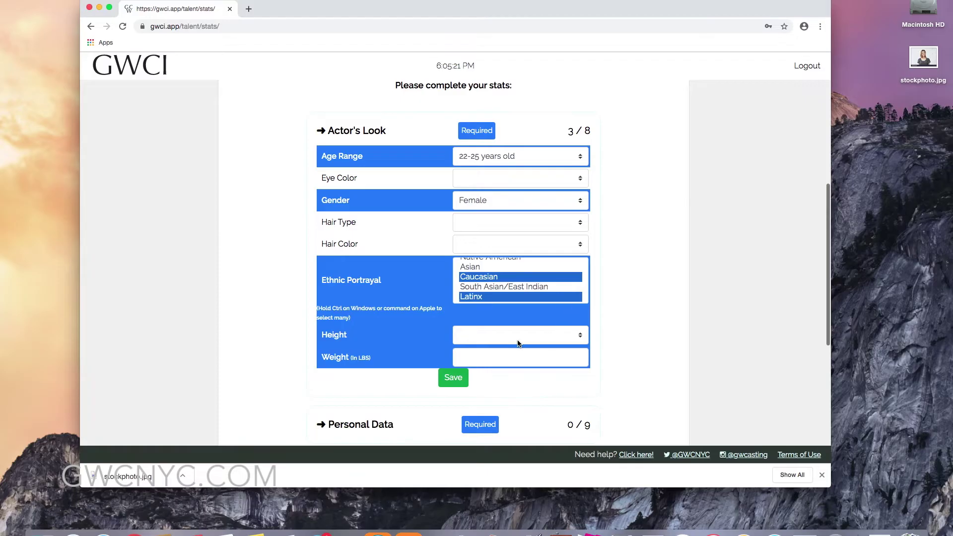
# Set height to 5'2" and weight to 125, then save Actor's Look.
pyautogui.scroll(-3, 517, 343)
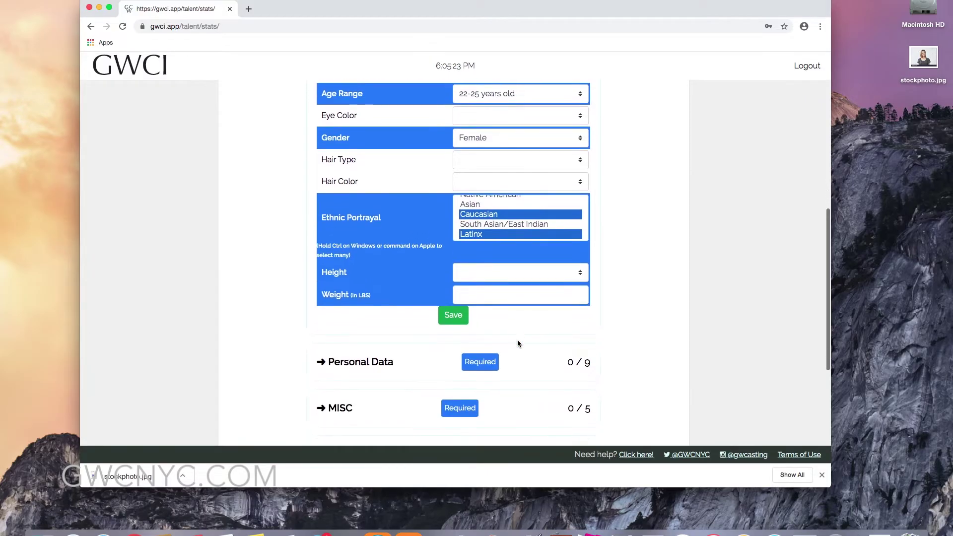
pyautogui.click(542, 264)
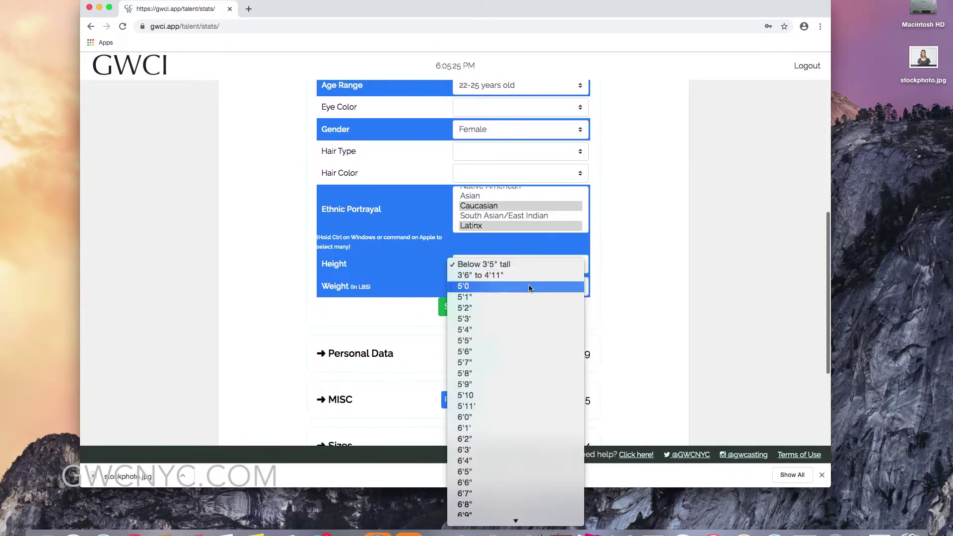
pyautogui.click(517, 308)
pyautogui.click(514, 290)
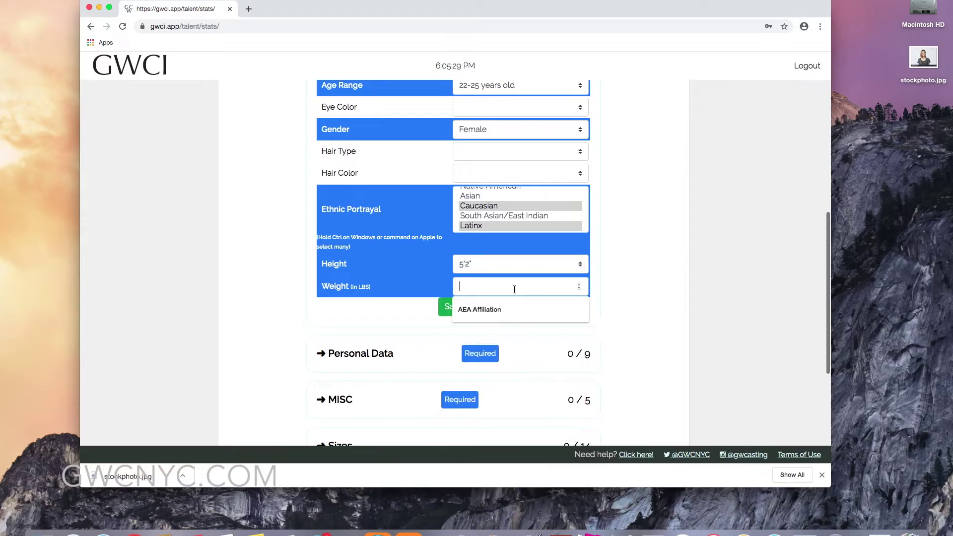
pyautogui.write('125')
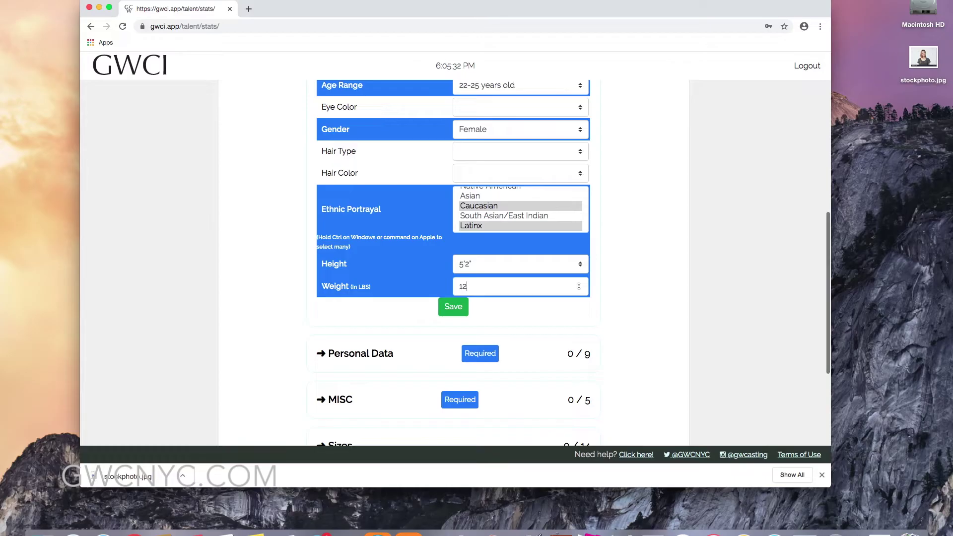
pyautogui.click(466, 308)
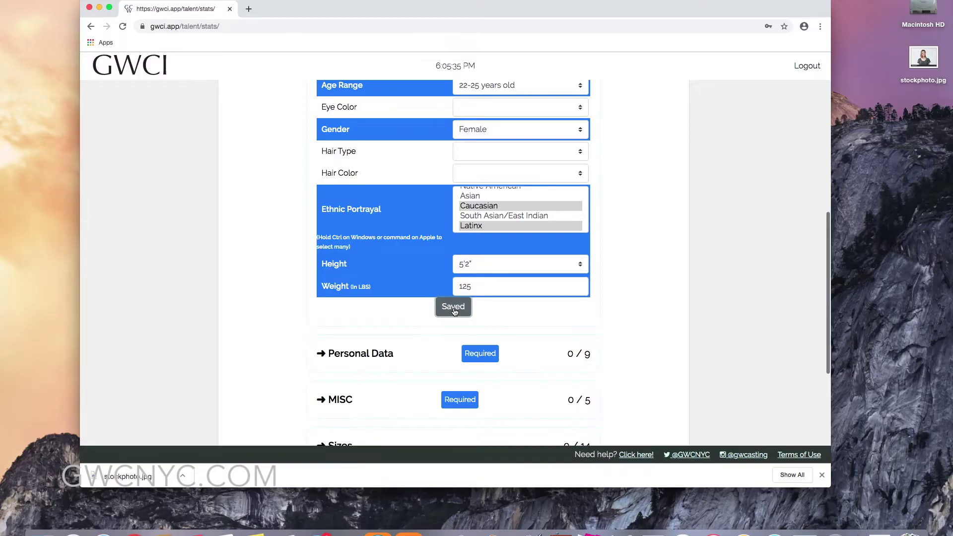
pyautogui.scroll(-5, 453, 312)
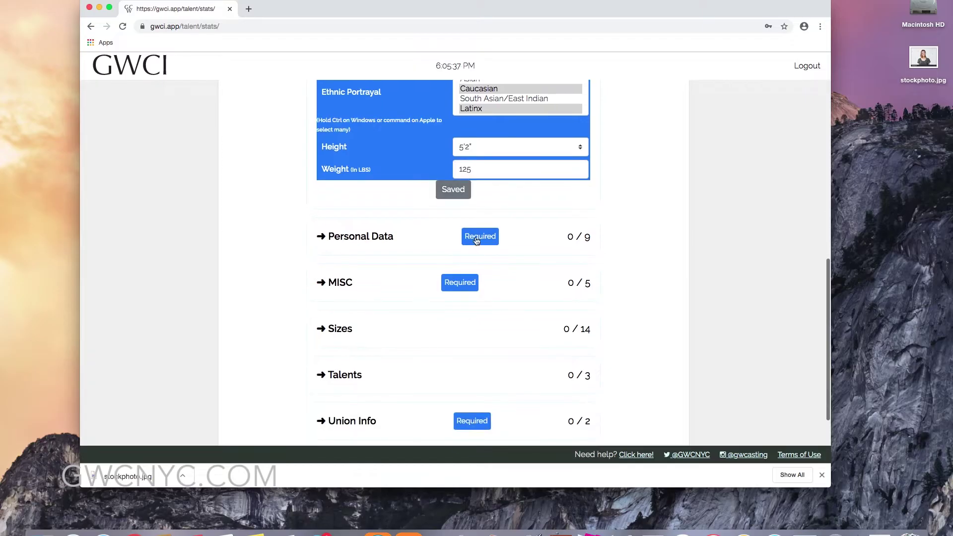
pyautogui.click(476, 241)
# Answer No to being a minor and enter the contact e-mail address.
pyautogui.click(470, 258)
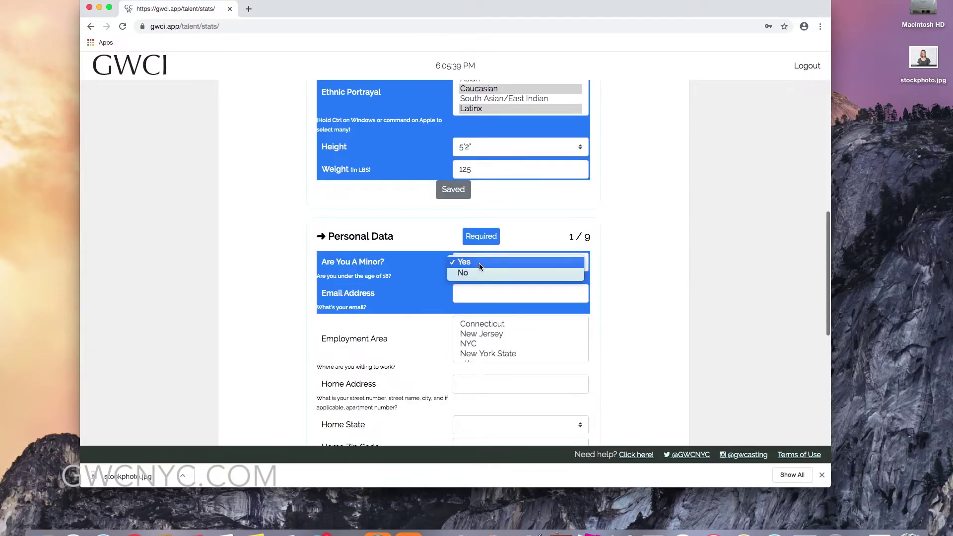
pyautogui.click(476, 273)
pyautogui.click(472, 292)
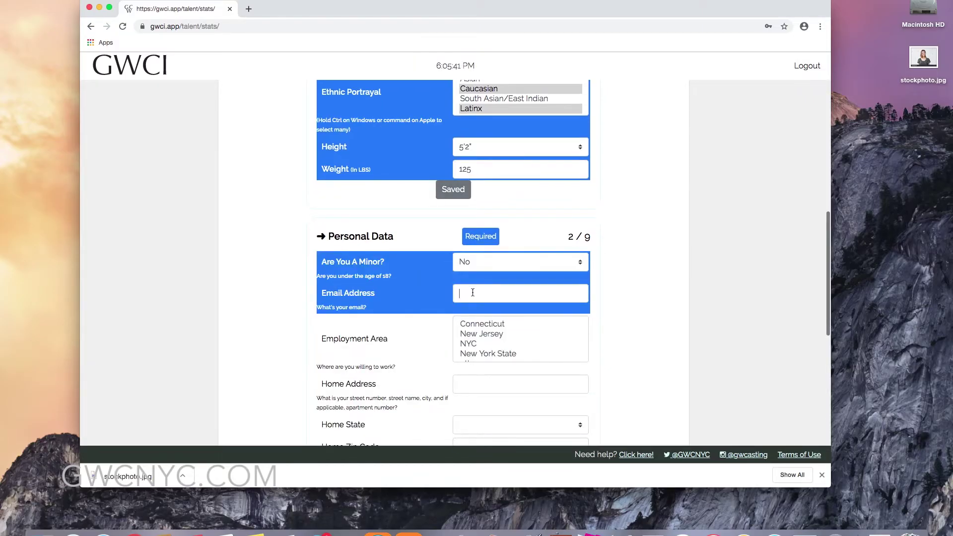
# Choose NYC and Connecticut as employment areas.
pyautogui.scroll(-1, 483, 367)
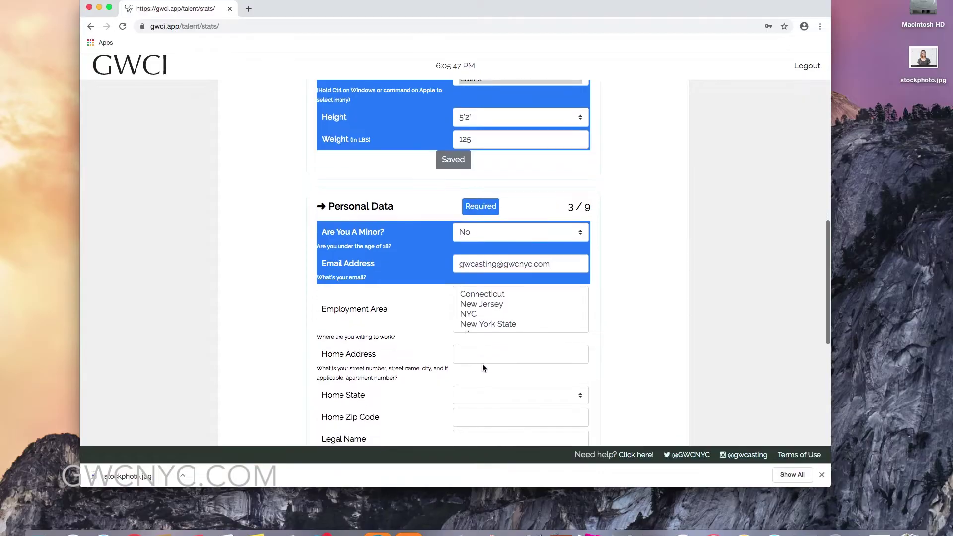
pyautogui.scroll(-1, 483, 347)
pyautogui.scroll(-1, 488, 281)
pyautogui.scroll(1, 489, 281)
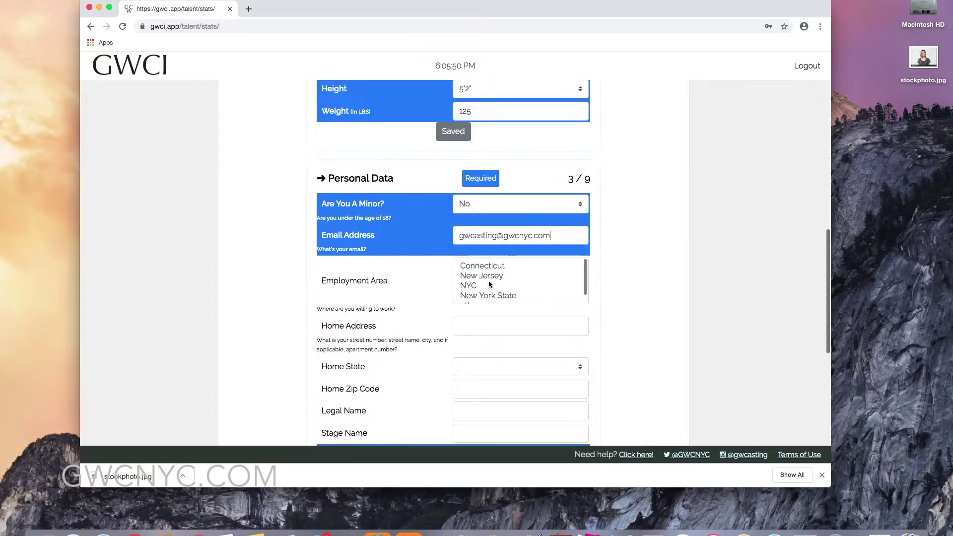
pyautogui.click(484, 287)
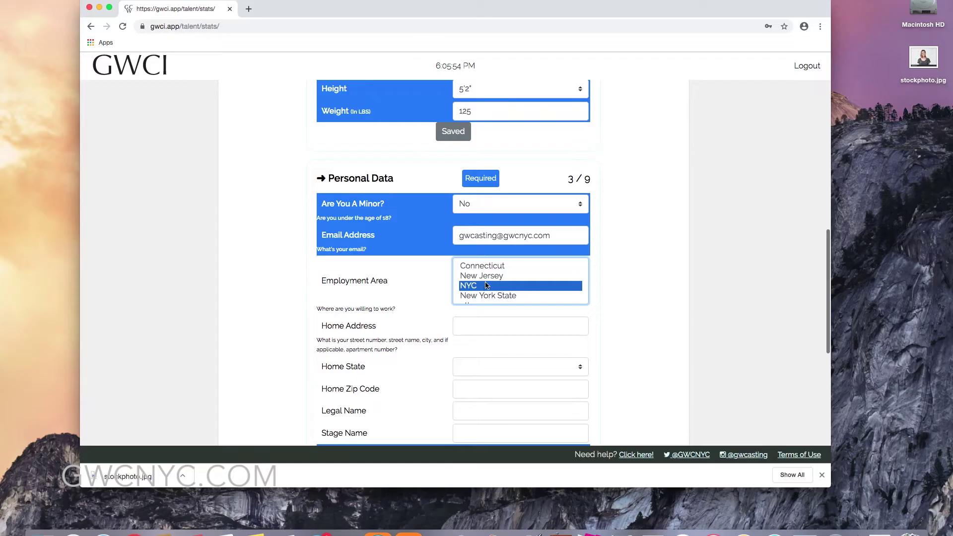
pyautogui.keyDown('super'); pyautogui.click(489, 267); pyautogui.keyUp('super')
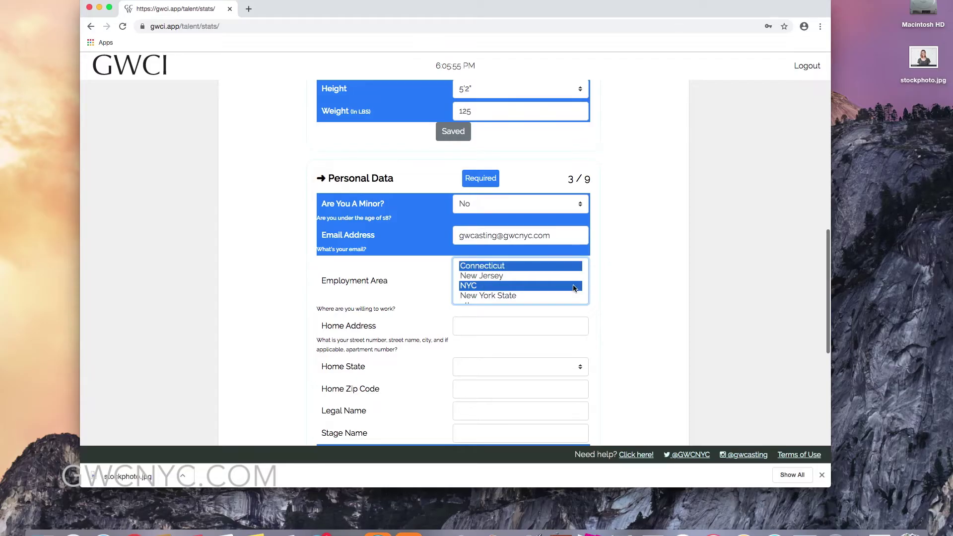
# Enter the talent's stage name and full legal name.
pyautogui.scroll(-1, 573, 285)
pyautogui.scroll(-4, 625, 288)
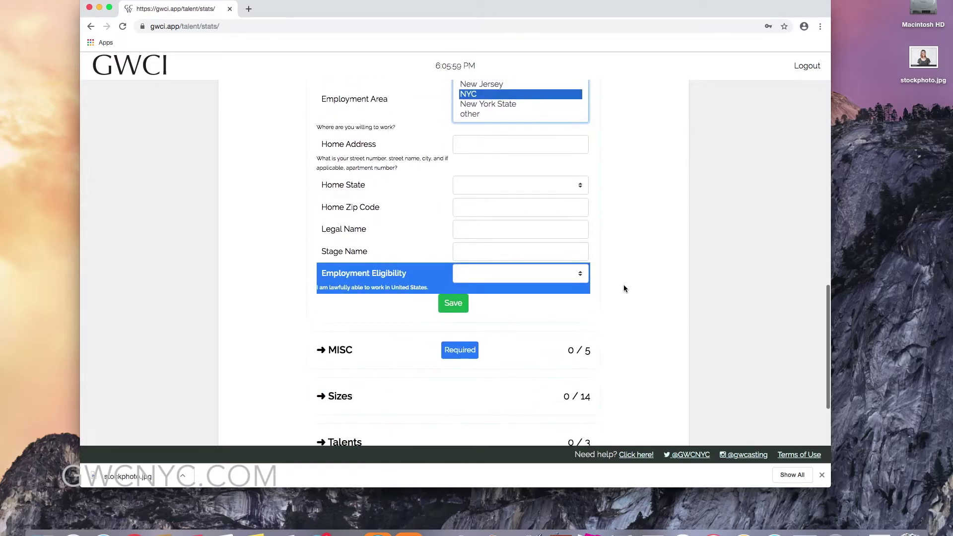
pyautogui.click(510, 256)
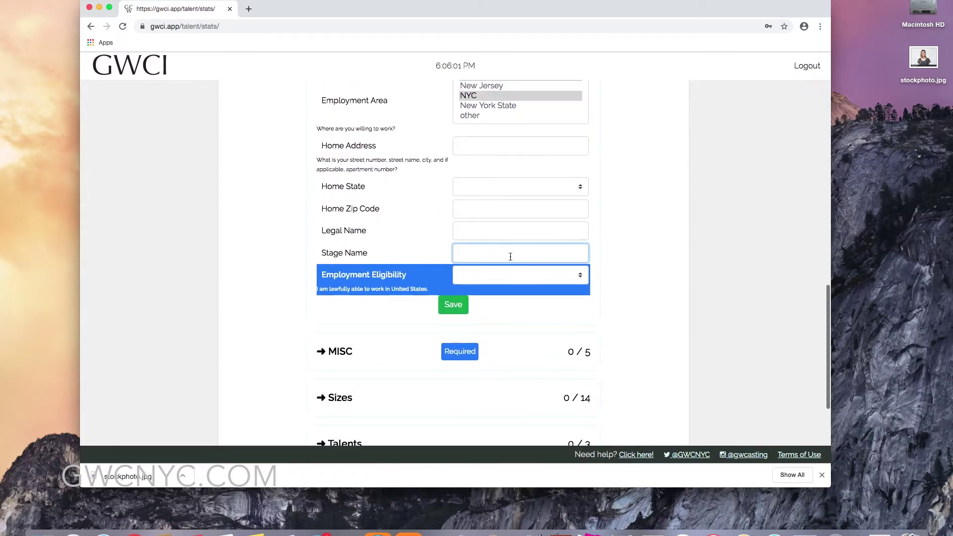
pyautogui.write('Marilyn Monroe')
pyautogui.click(484, 232)
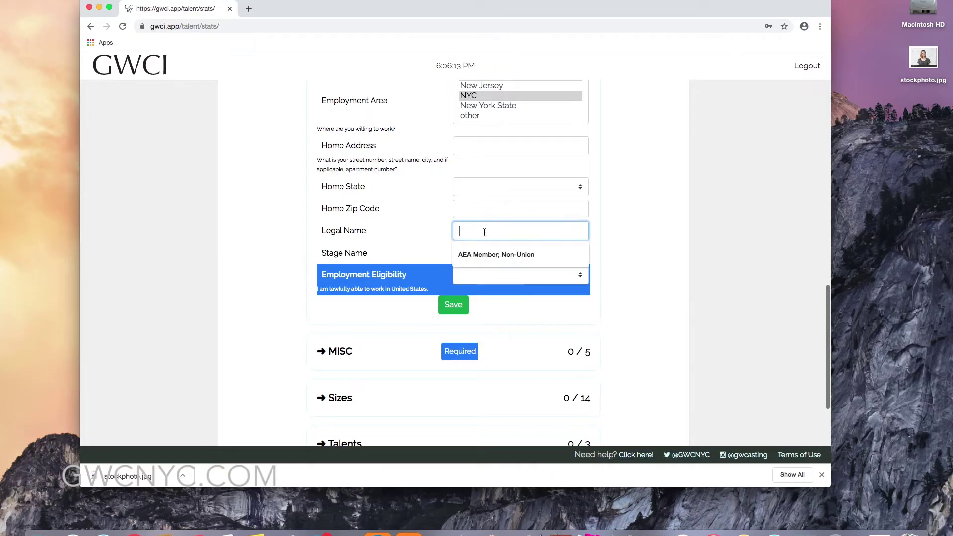
pyautogui.write('Jo')
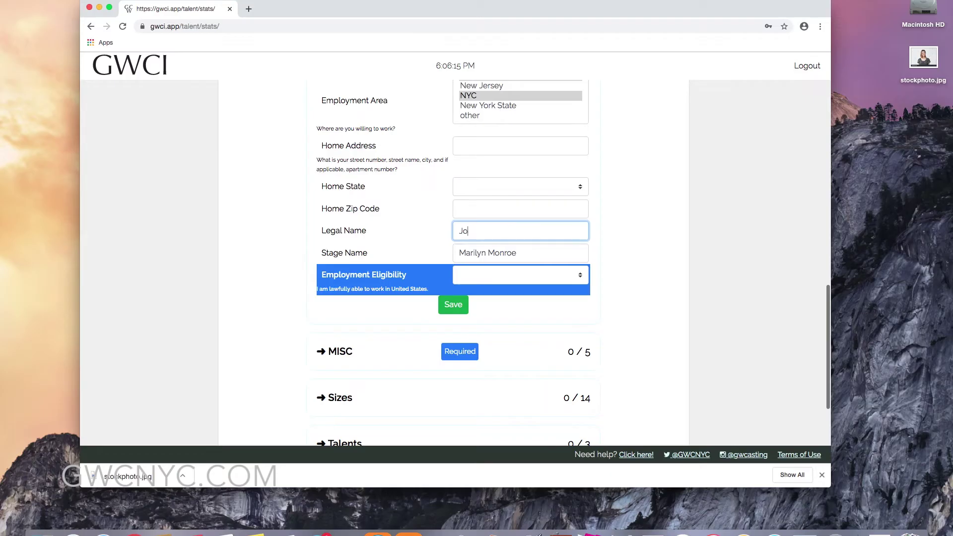
pyautogui.write('e anna S Smith')
# Set Employment Eligibility to Yes and save Personal Data.
pyautogui.click(467, 276)
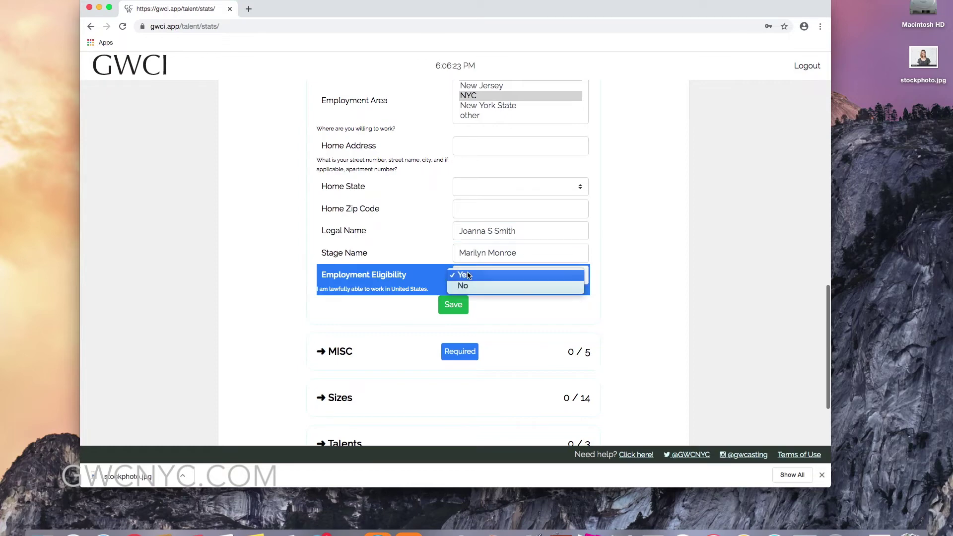
pyautogui.click(467, 276)
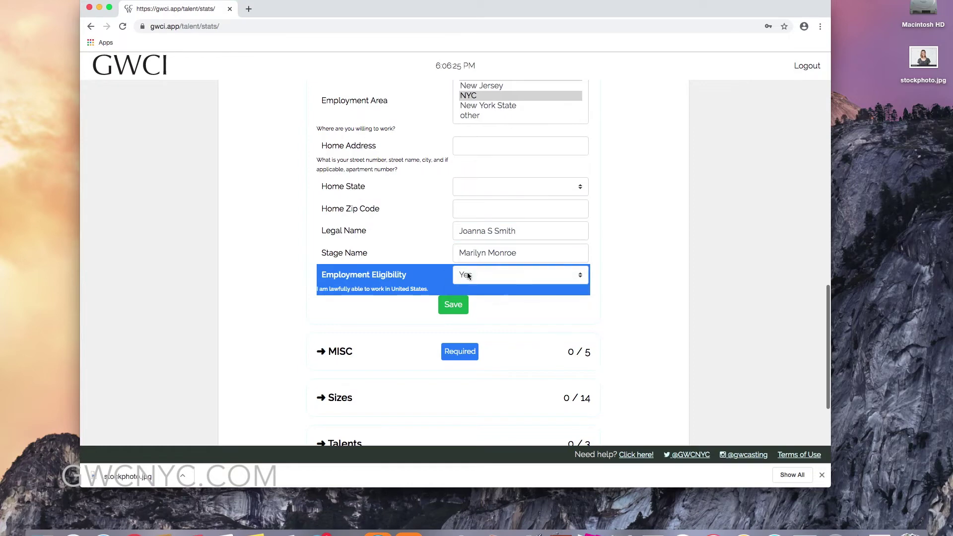
pyautogui.click(455, 309)
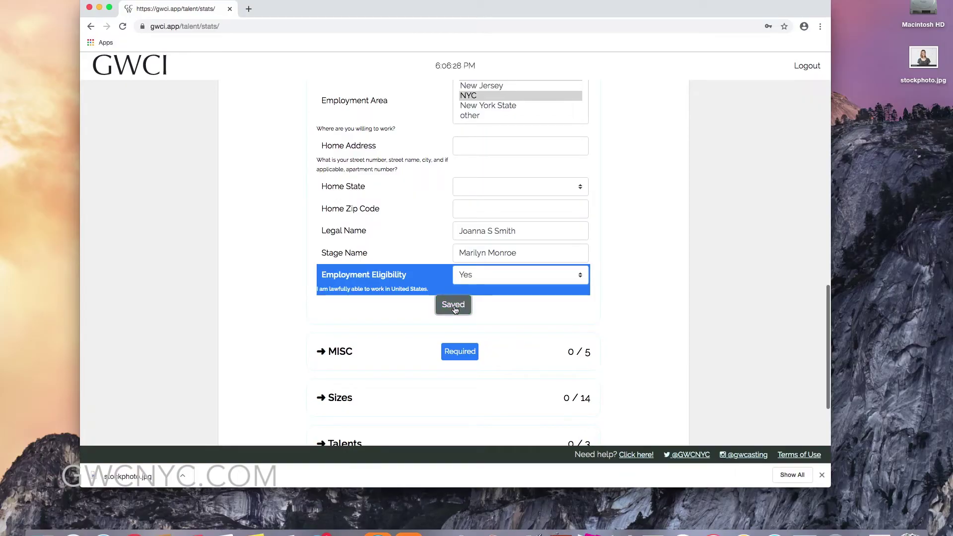
pyautogui.scroll(-5, 455, 309)
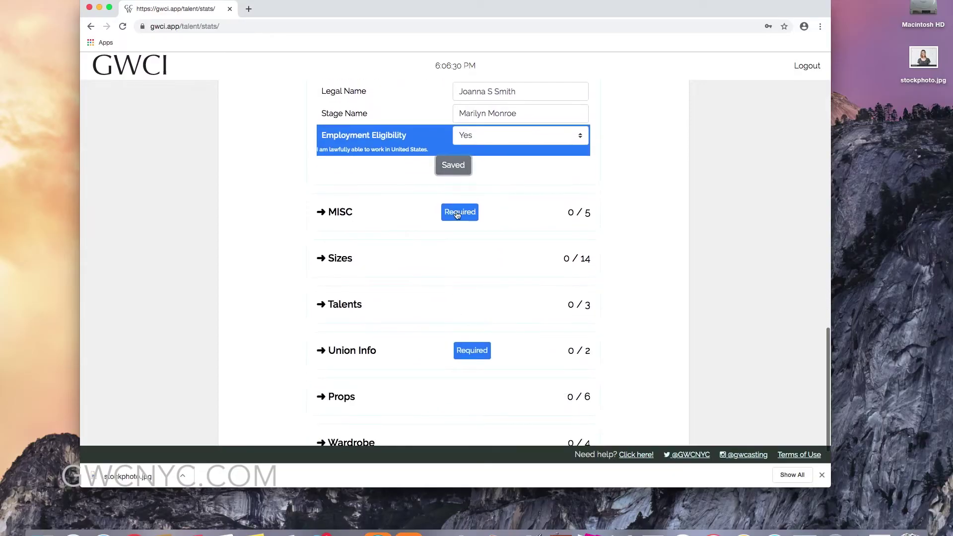
# Set MISC Tattoos to Yes, placement Arm, clearance No, and save.
pyautogui.click(456, 213)
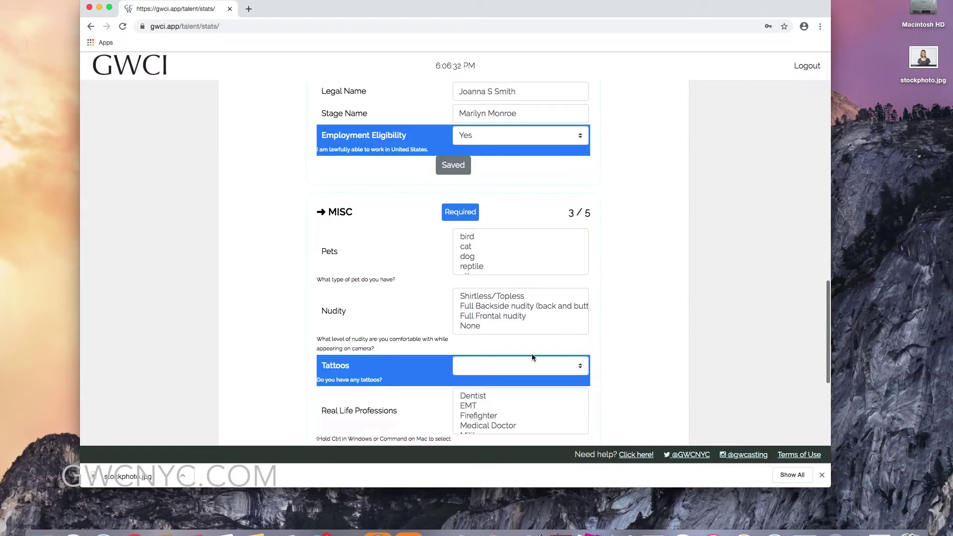
pyautogui.click(533, 366)
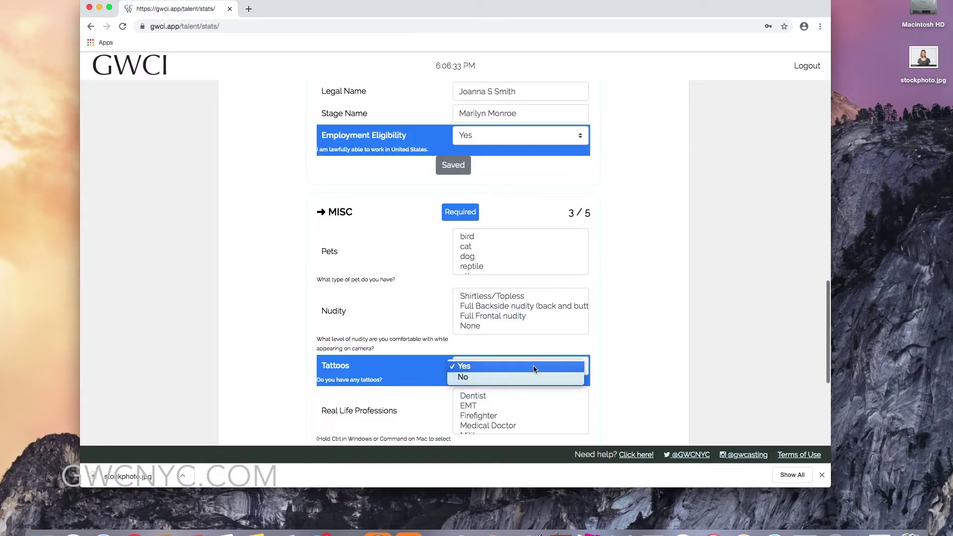
pyautogui.click(533, 366)
pyautogui.scroll(-5, 539, 335)
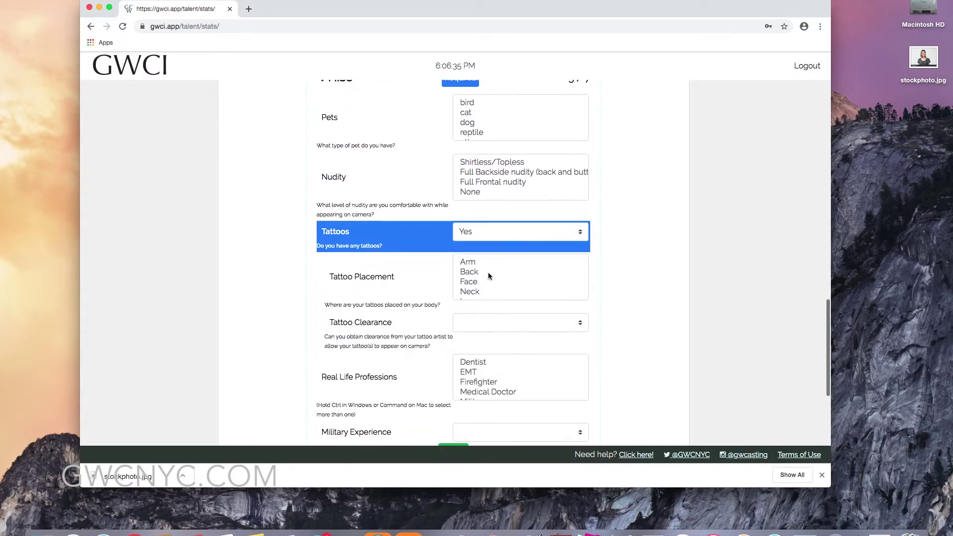
pyautogui.click(478, 262)
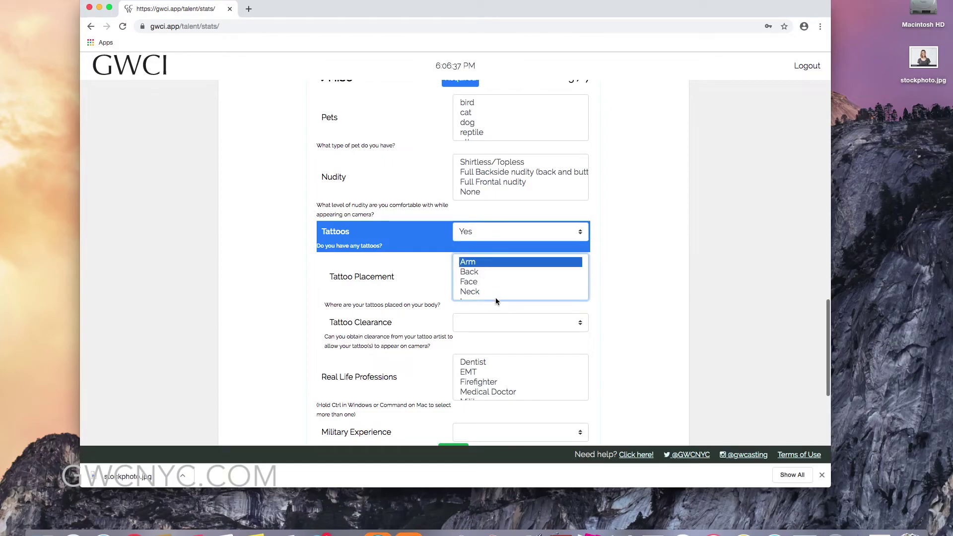
pyautogui.click(497, 320)
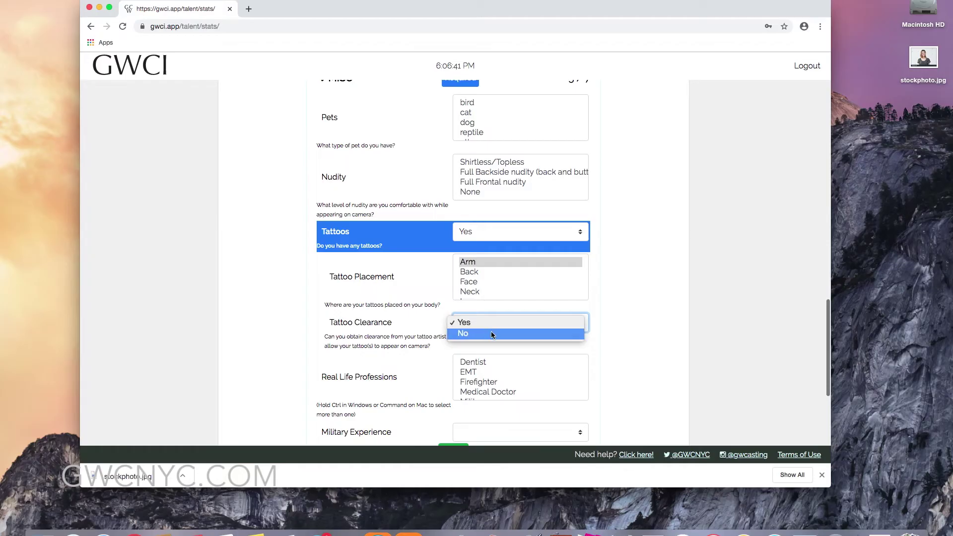
pyautogui.click(491, 333)
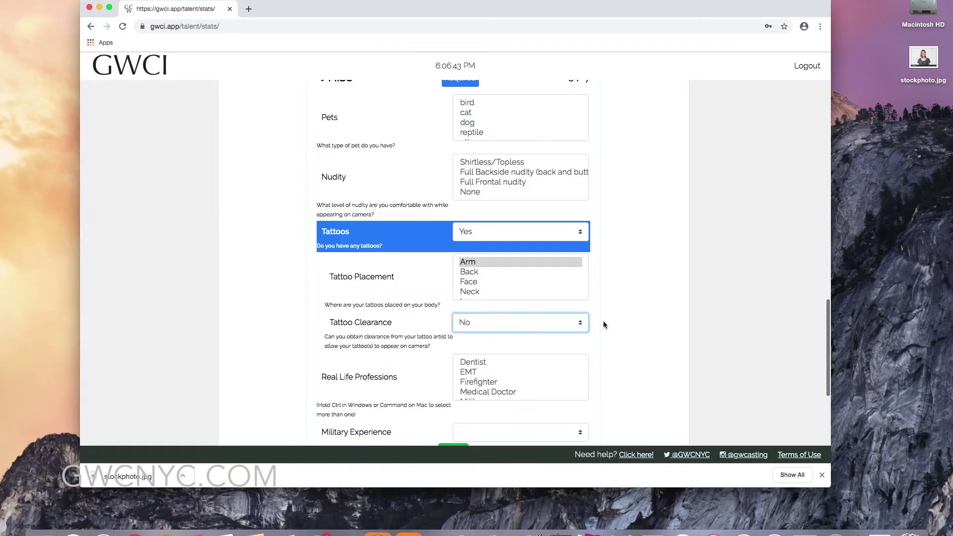
pyautogui.scroll(-2, 607, 325)
pyautogui.scroll(-3, 608, 324)
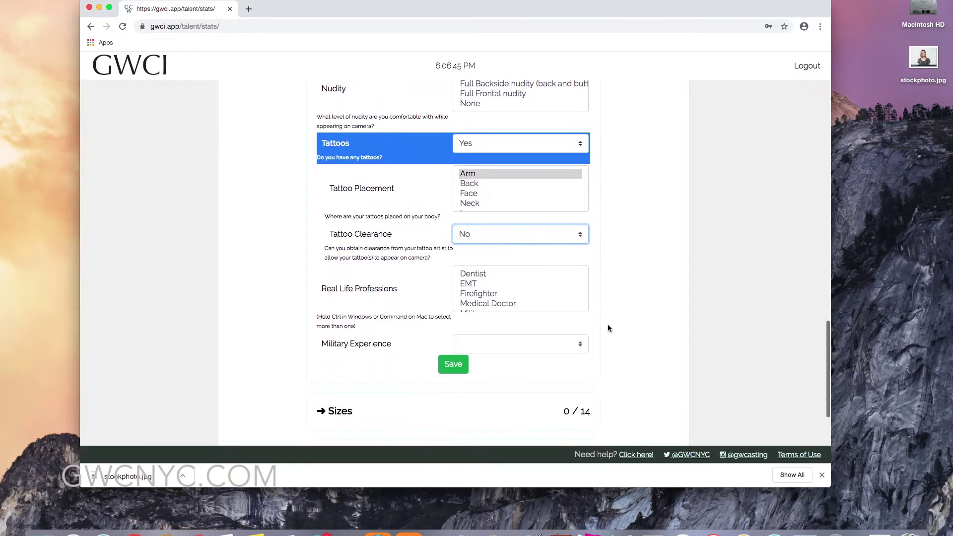
pyautogui.click(453, 351)
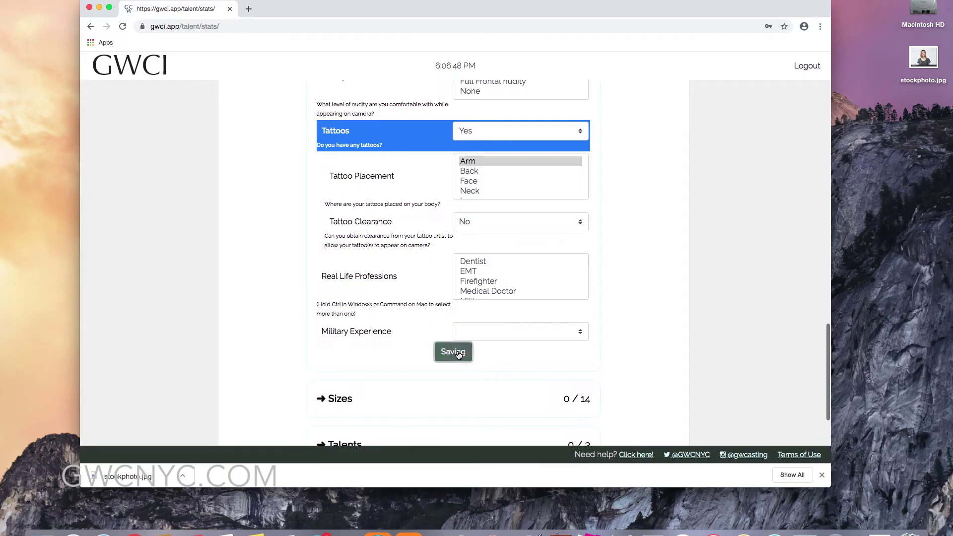
pyautogui.scroll(-6, 625, 297)
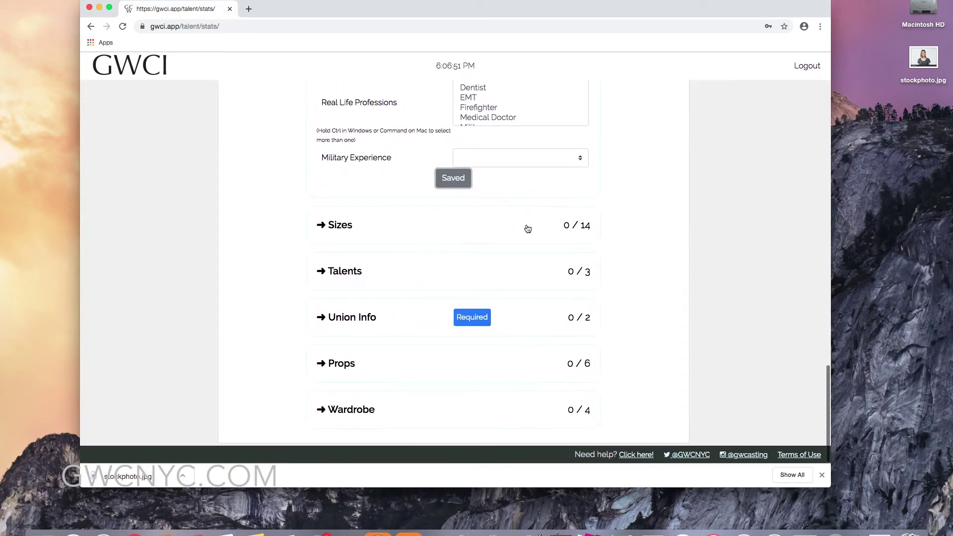
pyautogui.click(526, 226)
# Choose Women's Bust 34, Women's Hip 40, Waist 29, Women's Shoe 8, and save.
pyautogui.scroll(-6, 505, 311)
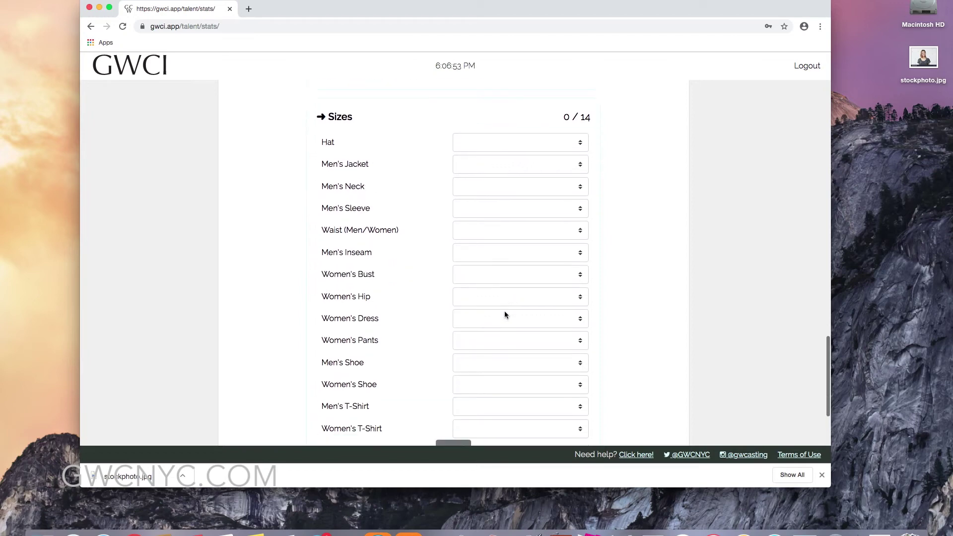
pyautogui.click(516, 219)
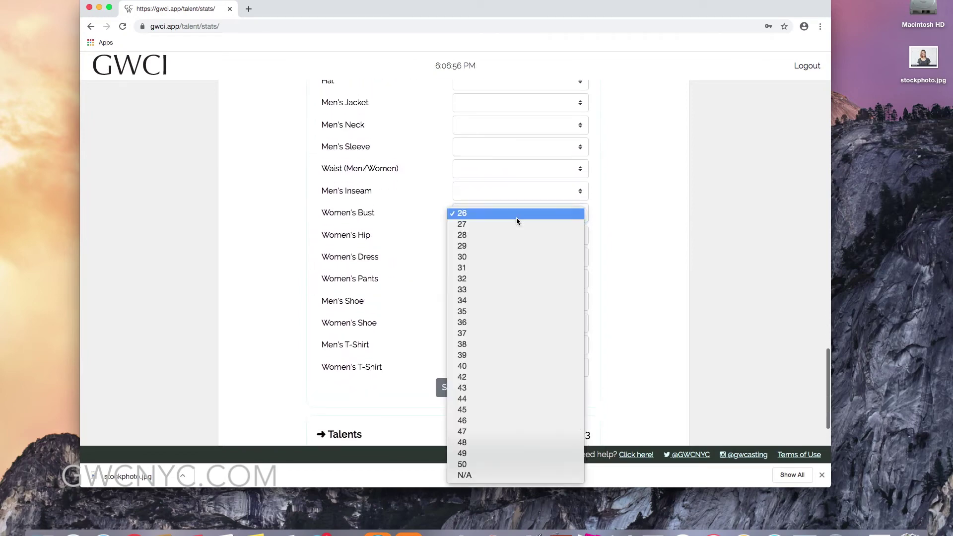
pyautogui.click(496, 301)
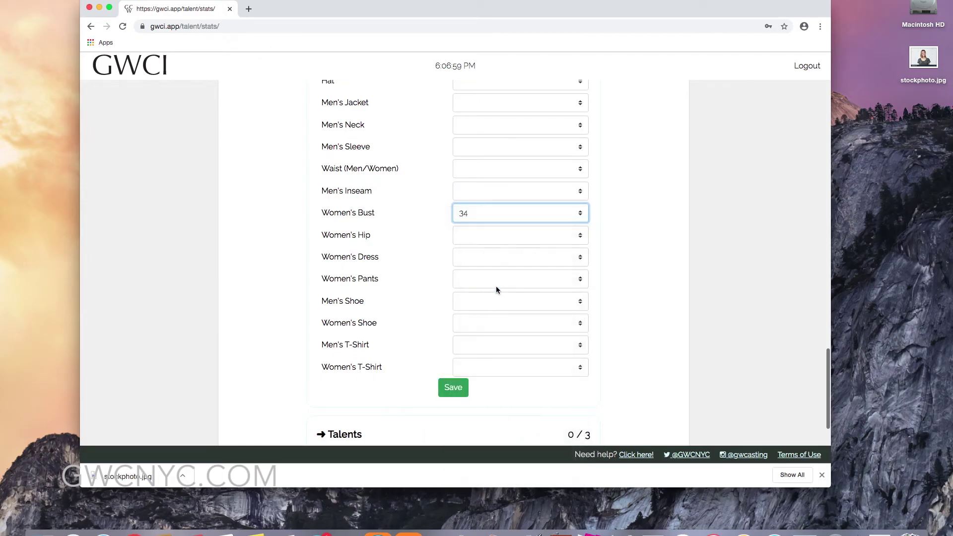
pyautogui.click(498, 237)
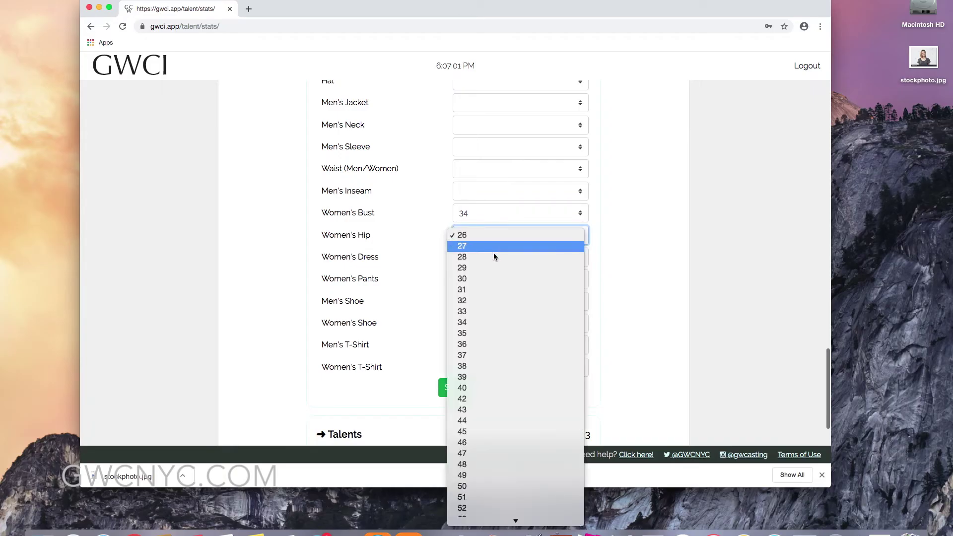
pyautogui.click(476, 388)
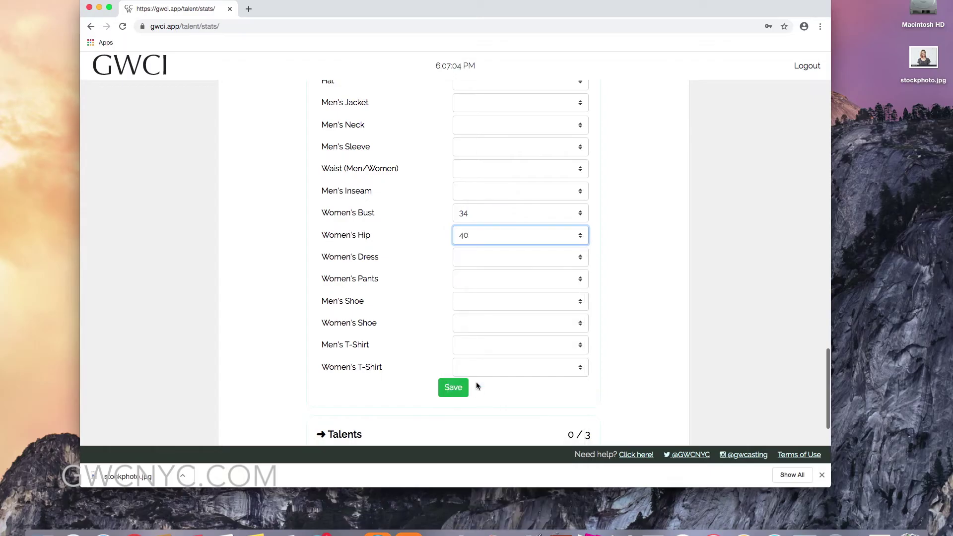
pyautogui.click(502, 171)
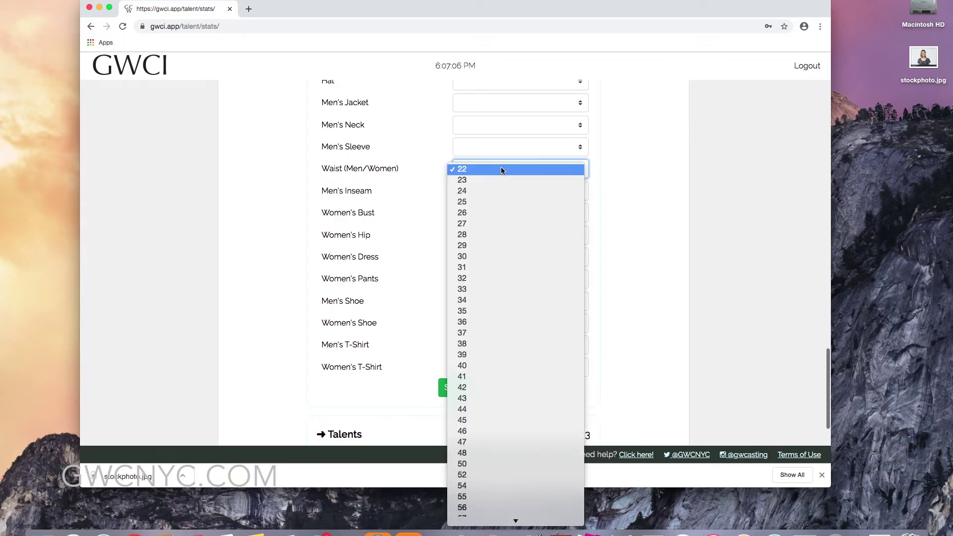
pyautogui.click(486, 246)
pyautogui.scroll(-1, 426, 330)
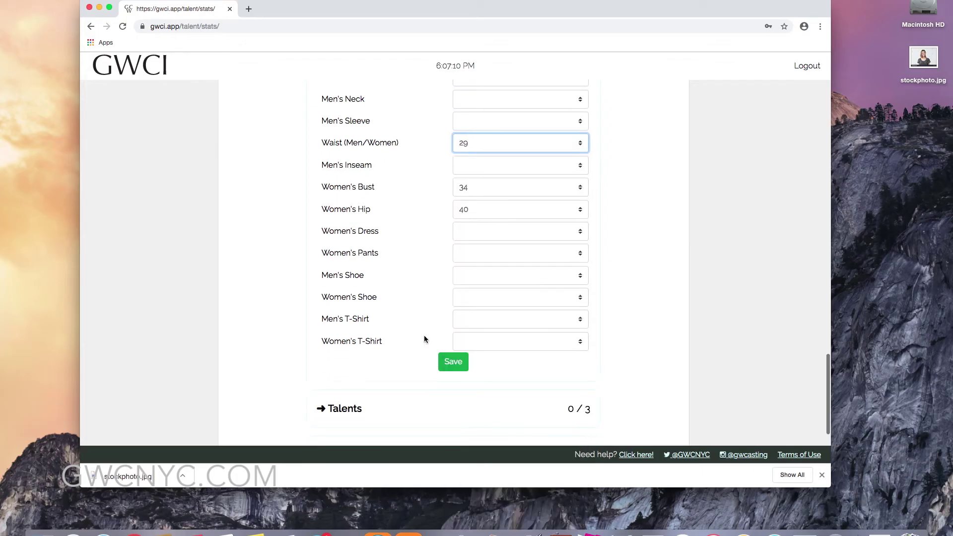
pyautogui.click(472, 300)
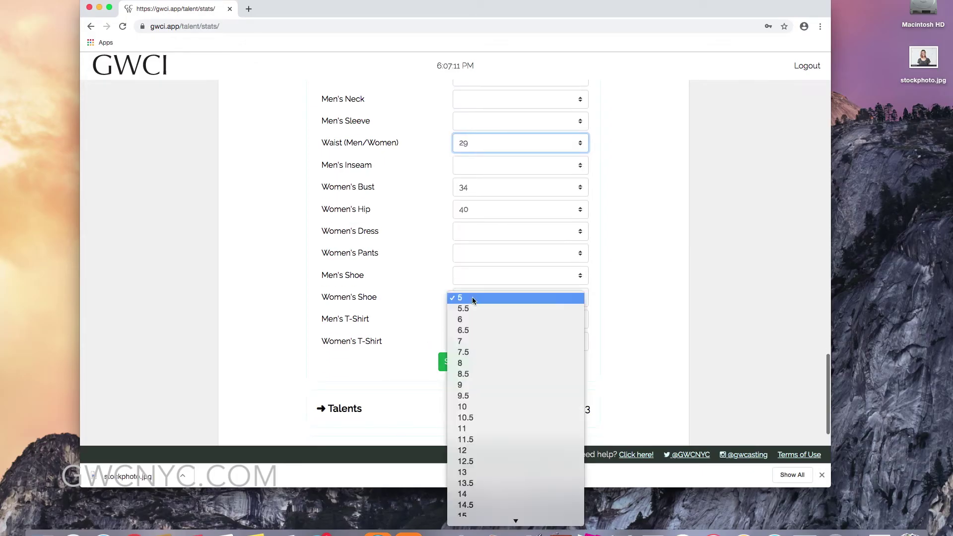
pyautogui.click(466, 367)
pyautogui.click(450, 370)
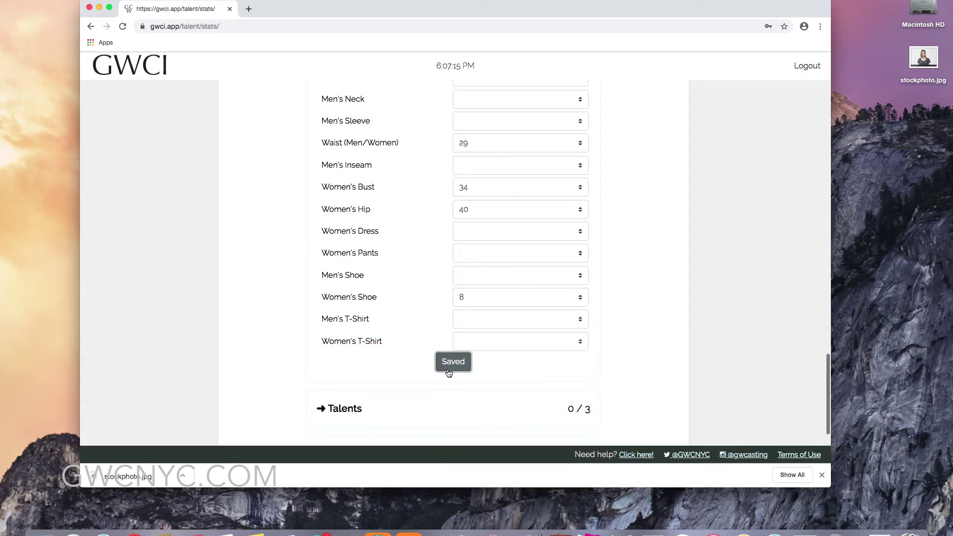
pyautogui.scroll(-5, 383, 361)
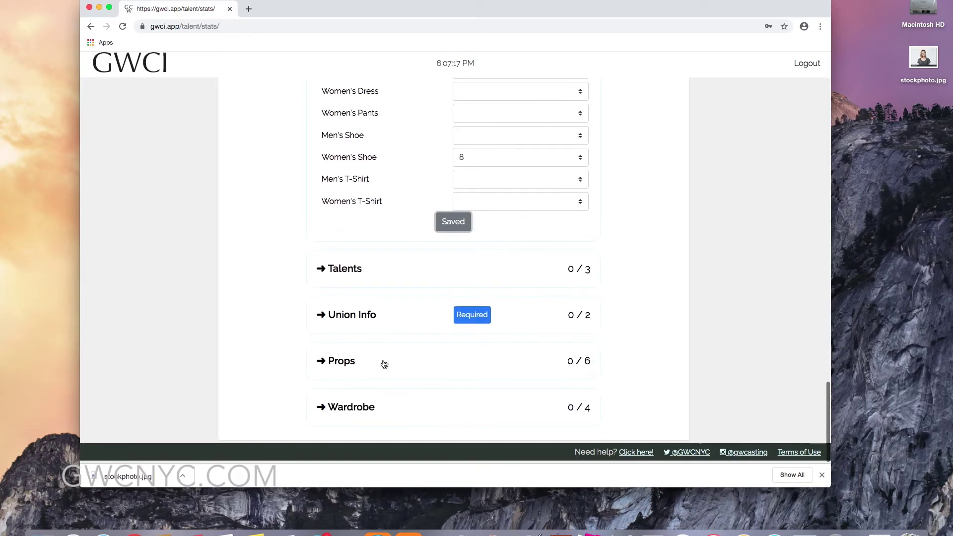
# Answer Yes to SAG-AFTRA membership and enter the member ID number.
pyautogui.click(469, 319)
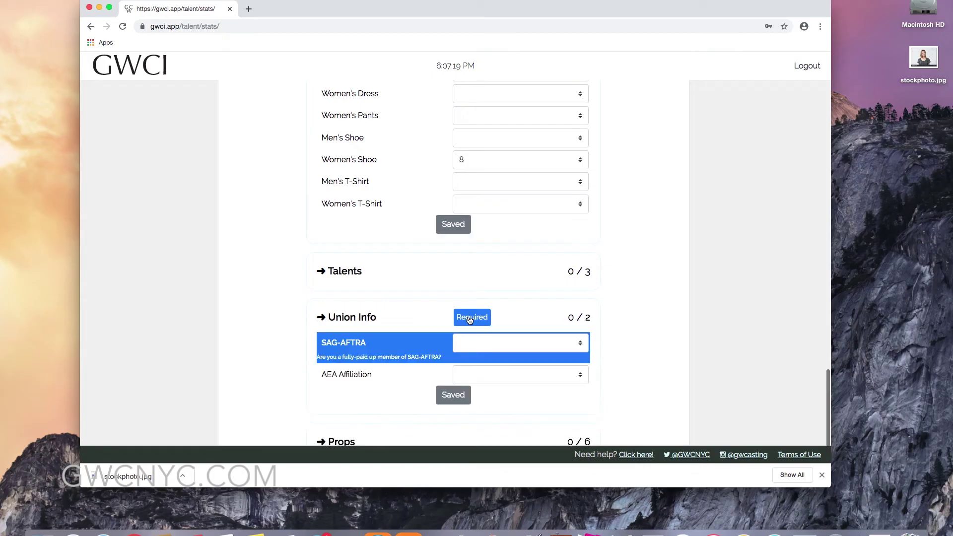
pyautogui.click(493, 348)
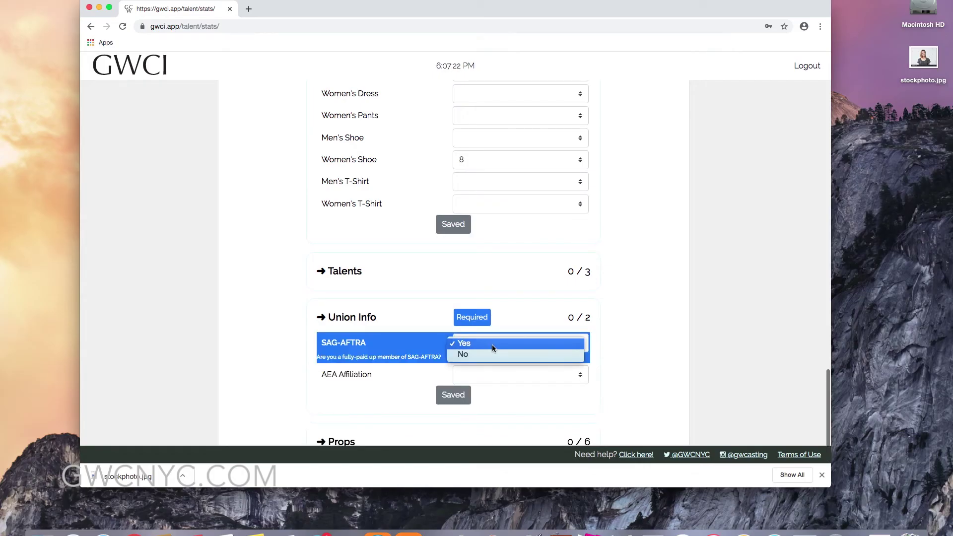
pyautogui.click(492, 343)
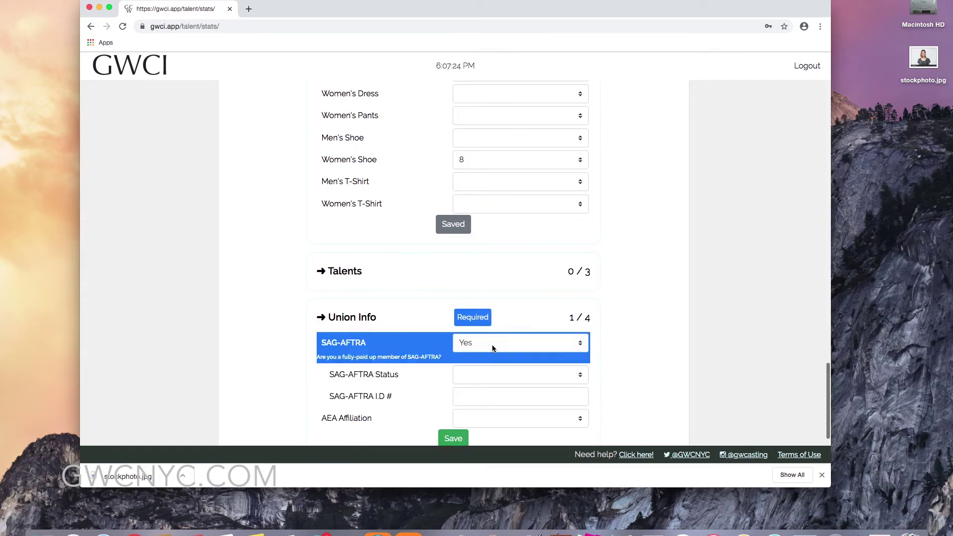
pyautogui.scroll(-2, 491, 348)
pyautogui.click(488, 299)
pyautogui.write('123456')
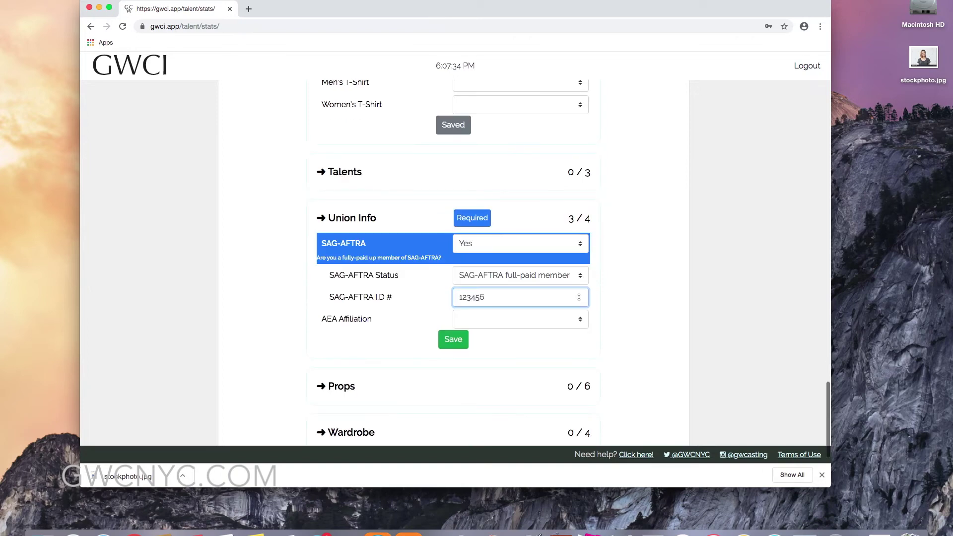
pyautogui.click(638, 292)
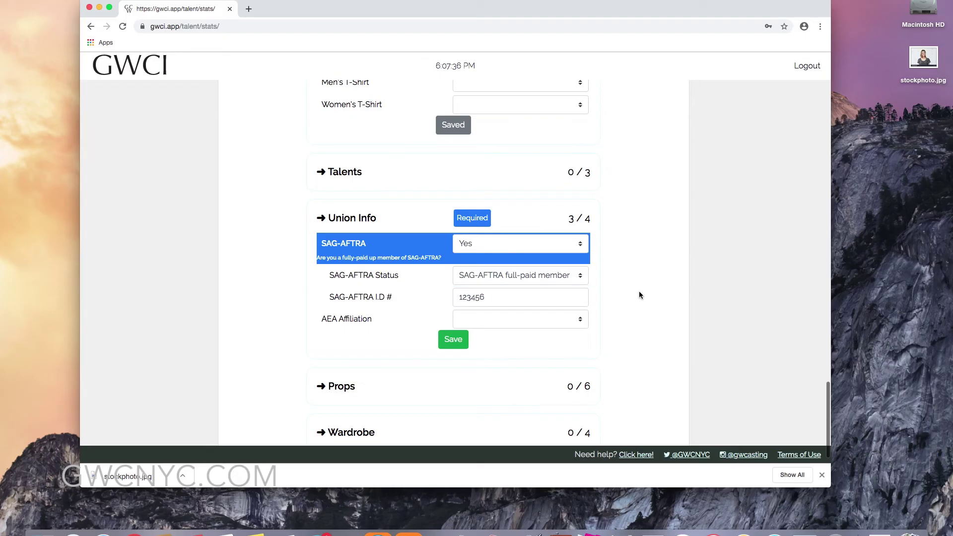
# Set AEA Affiliation to Not a member of AEA, save, and dismiss the notice.
pyautogui.scroll(-1, 520, 328)
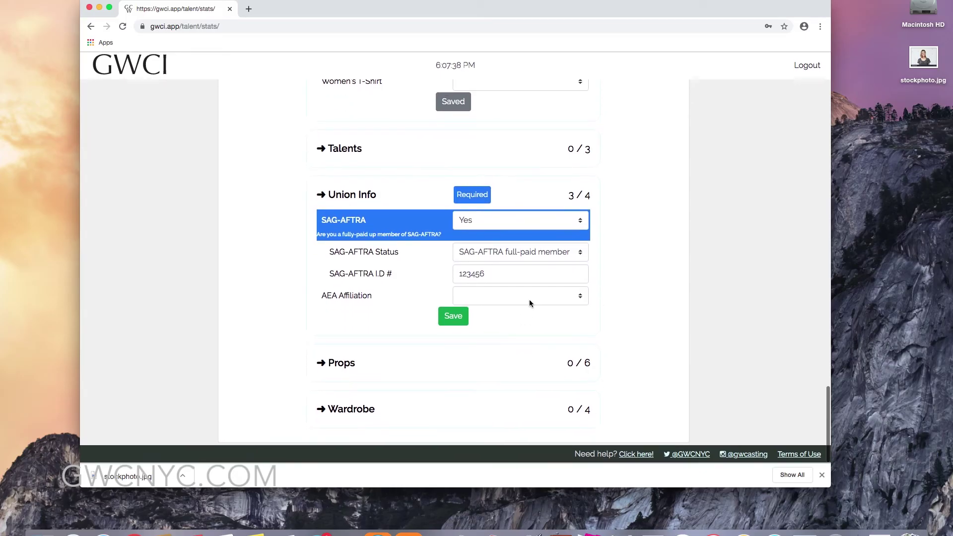
pyautogui.click(529, 297)
pyautogui.click(526, 307)
pyautogui.click(454, 317)
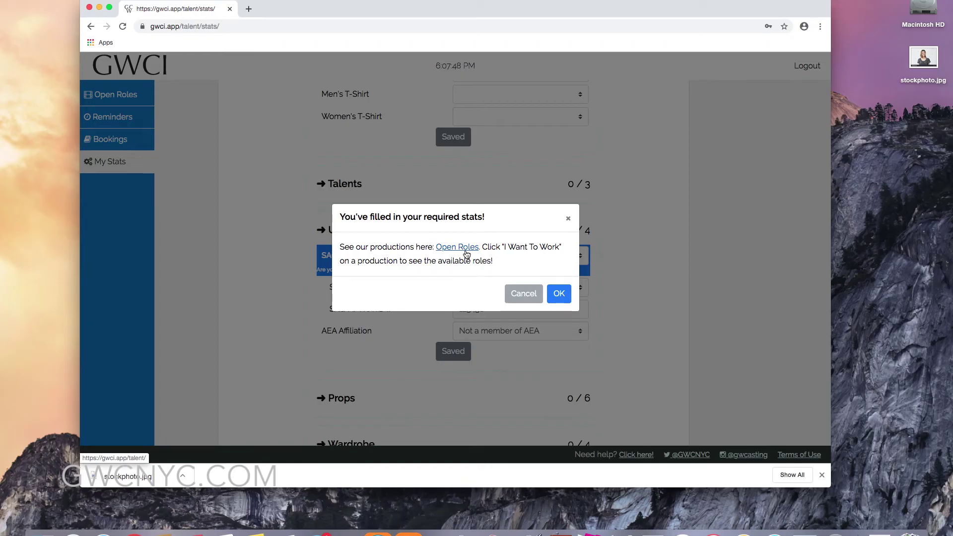
pyautogui.click(555, 291)
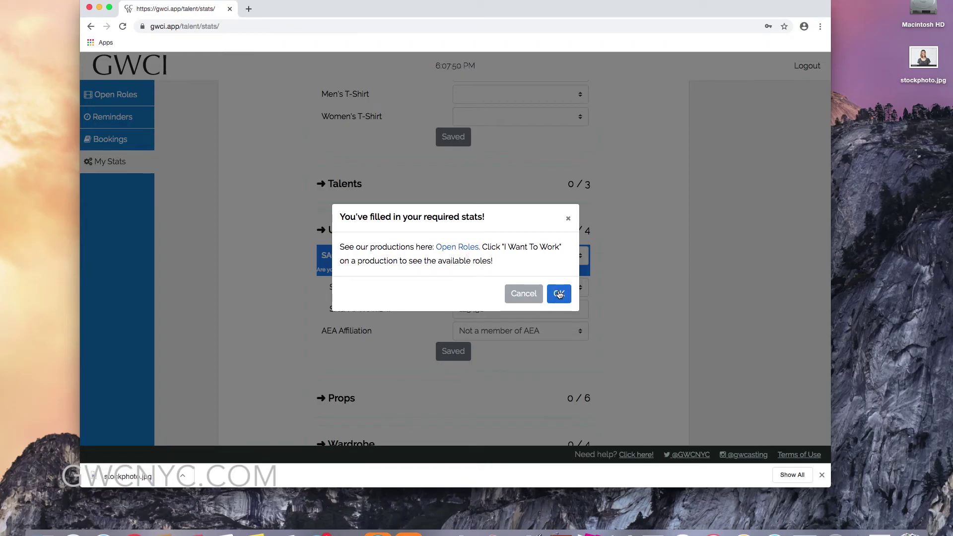
# Expand the Wardrobe section of the talent stats.
pyautogui.scroll(-1, 527, 335)
pyautogui.scroll(-3, 527, 335)
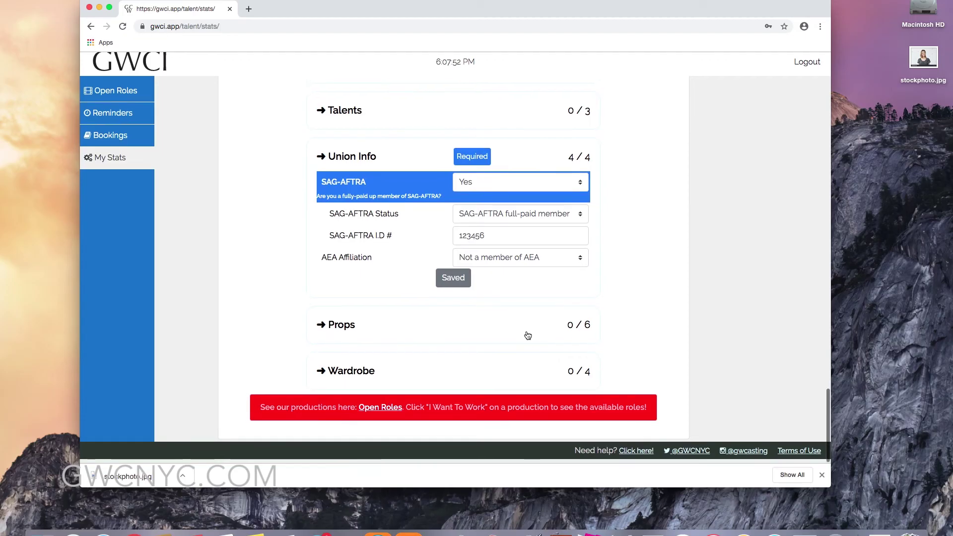
pyautogui.click(490, 381)
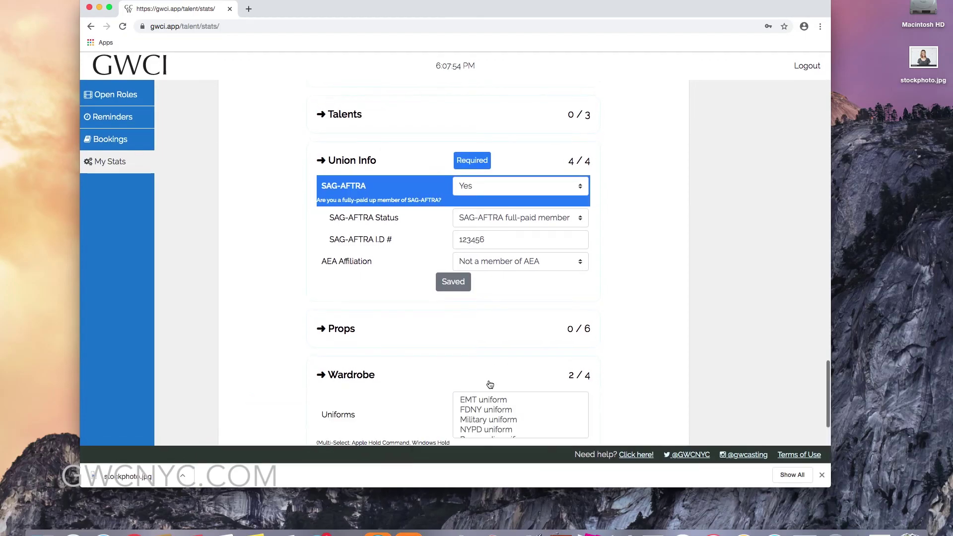
pyautogui.scroll(-1, 487, 398)
pyautogui.scroll(-5, 540, 398)
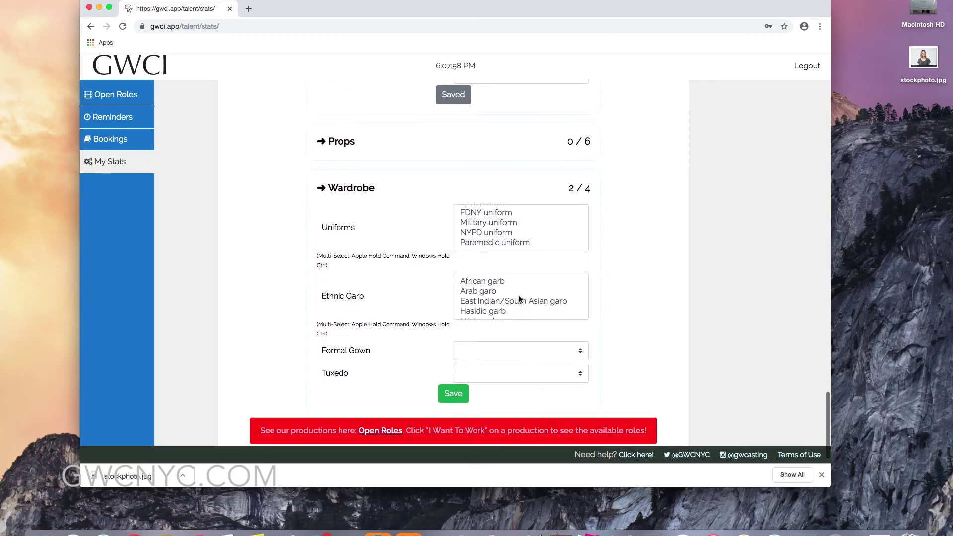
pyautogui.scroll(-3, 555, 290)
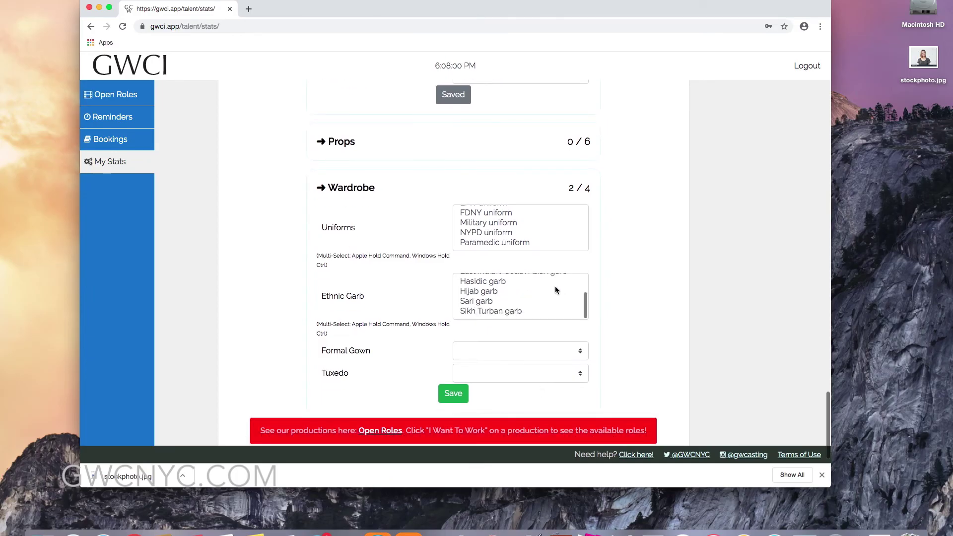
pyautogui.scroll(3, 555, 289)
pyautogui.scroll(-2, 555, 289)
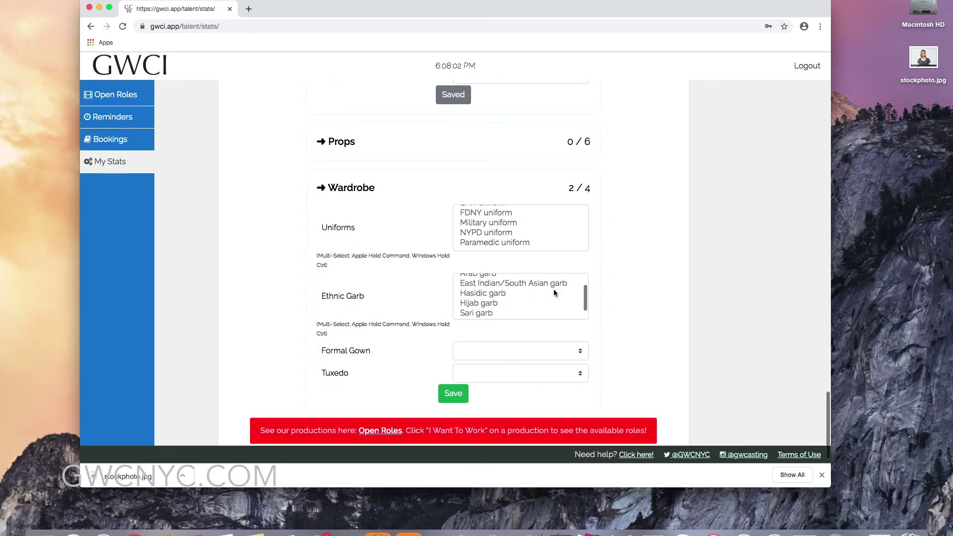
# Set Formal Gown to Yes, save the wardrobe answers, and go to Open Roles.
pyautogui.click(533, 351)
pyautogui.click(534, 352)
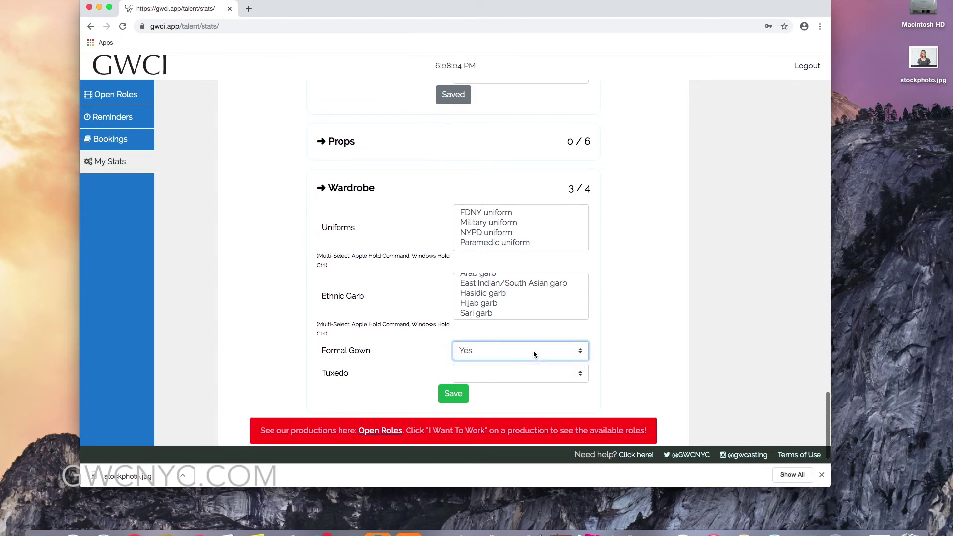
pyautogui.click(455, 397)
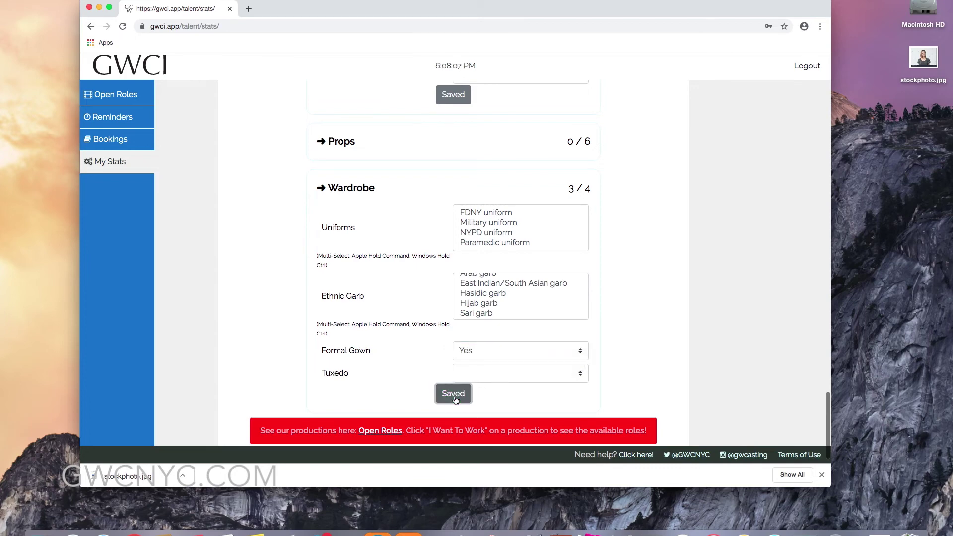
pyautogui.scroll(-1, 454, 399)
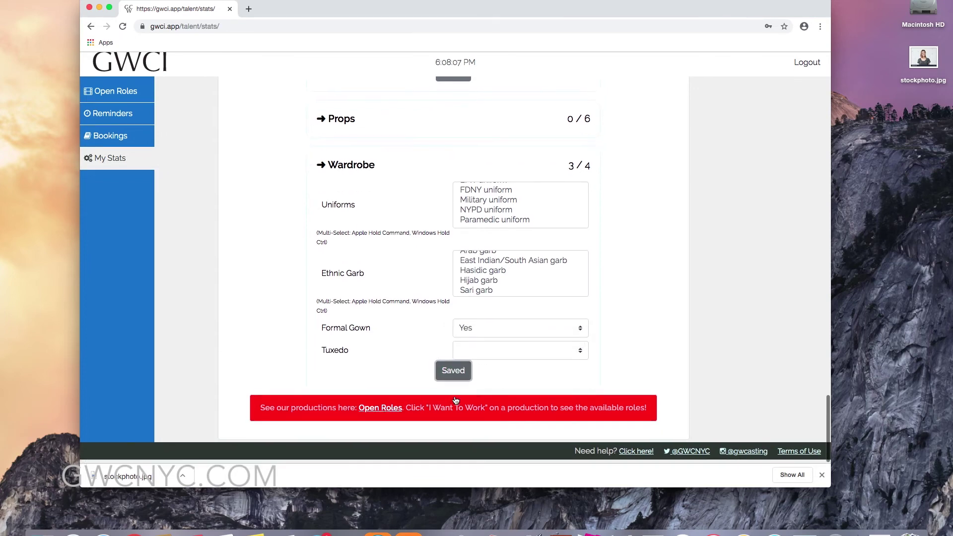
pyautogui.click(381, 413)
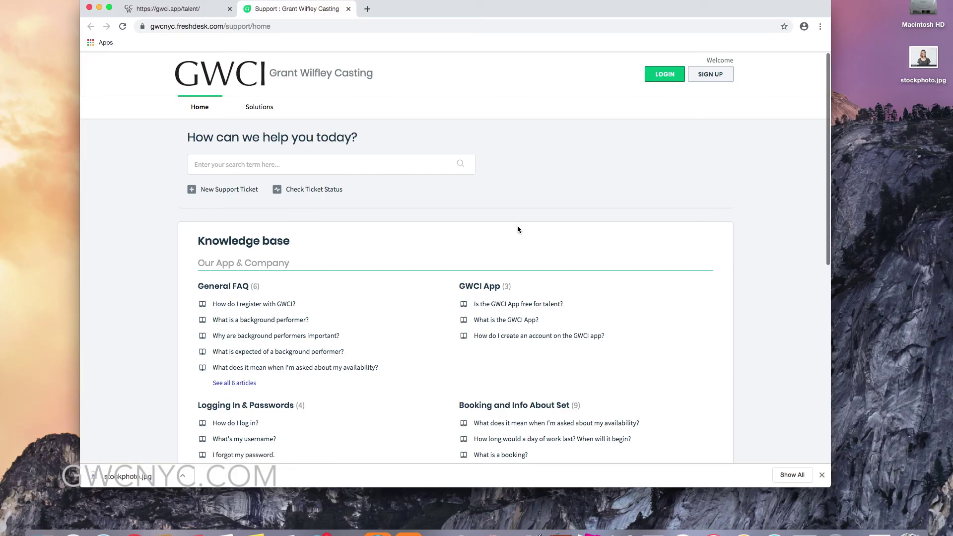
# Read the Your Profile/Stats article 'How do I determine my sizes?', then return to the help center home.
pyautogui.scroll(-4, 401, 226)
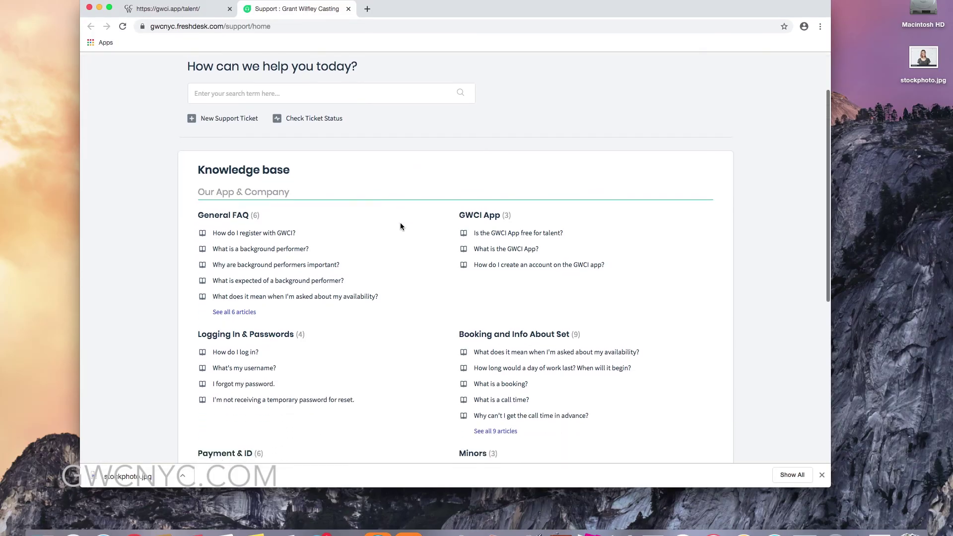
pyautogui.scroll(-7, 401, 227)
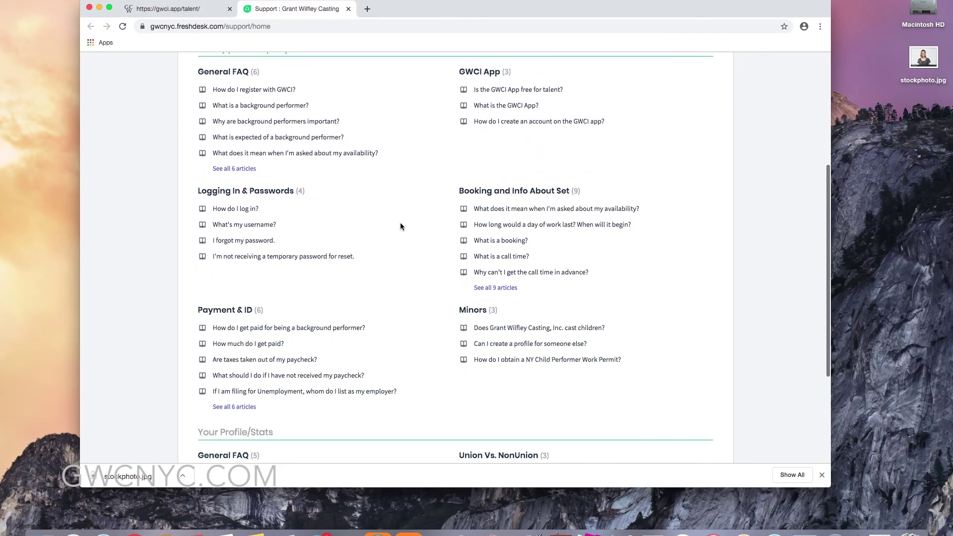
pyautogui.scroll(-6, 401, 227)
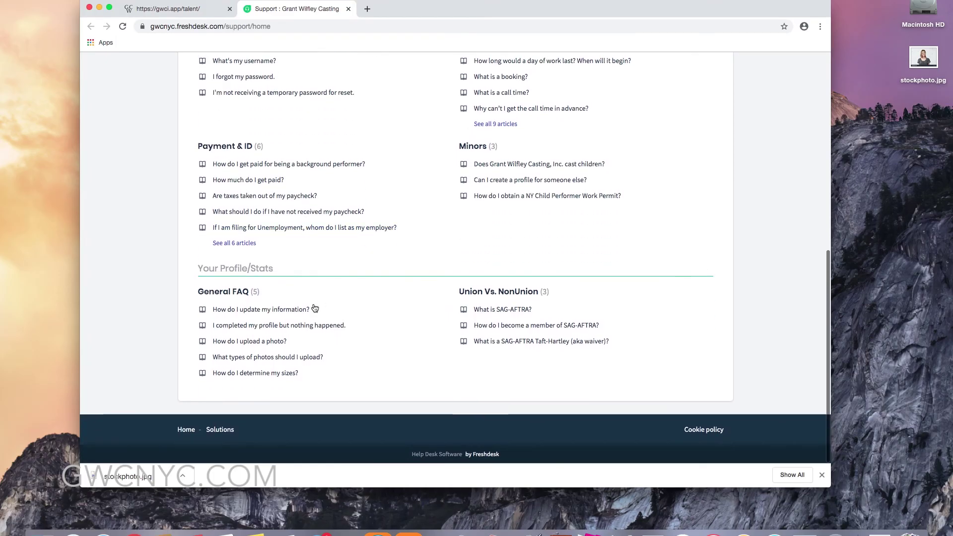
pyautogui.click(275, 372)
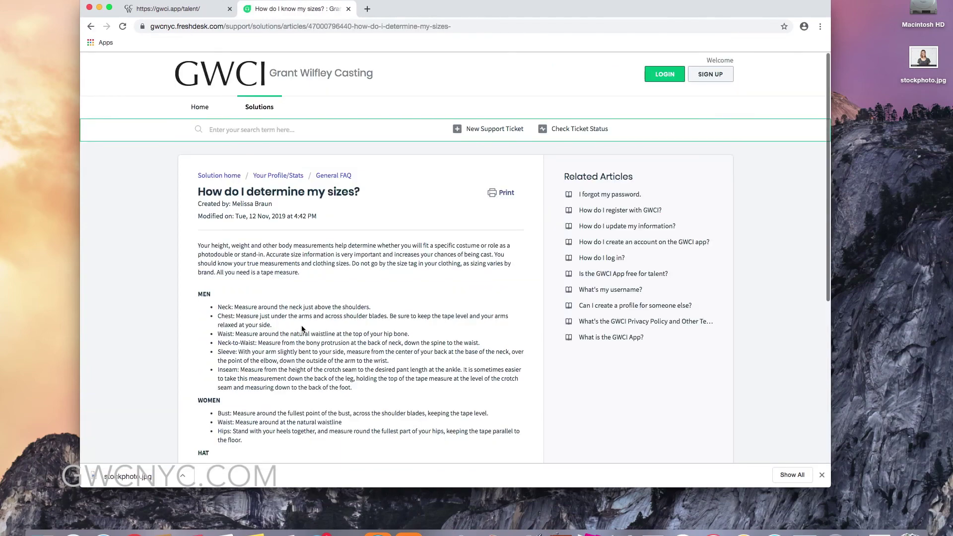
pyautogui.scroll(-5, 301, 327)
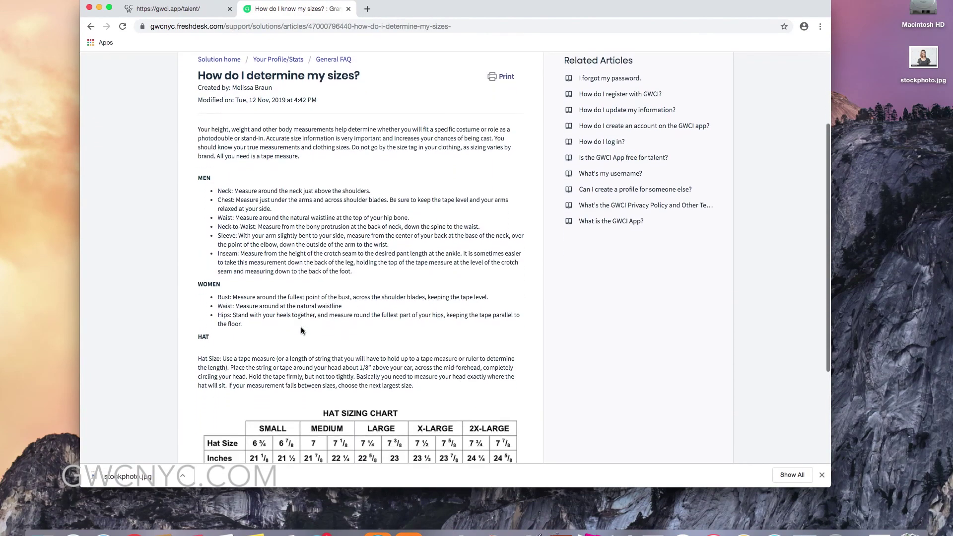
pyautogui.scroll(-5, 301, 328)
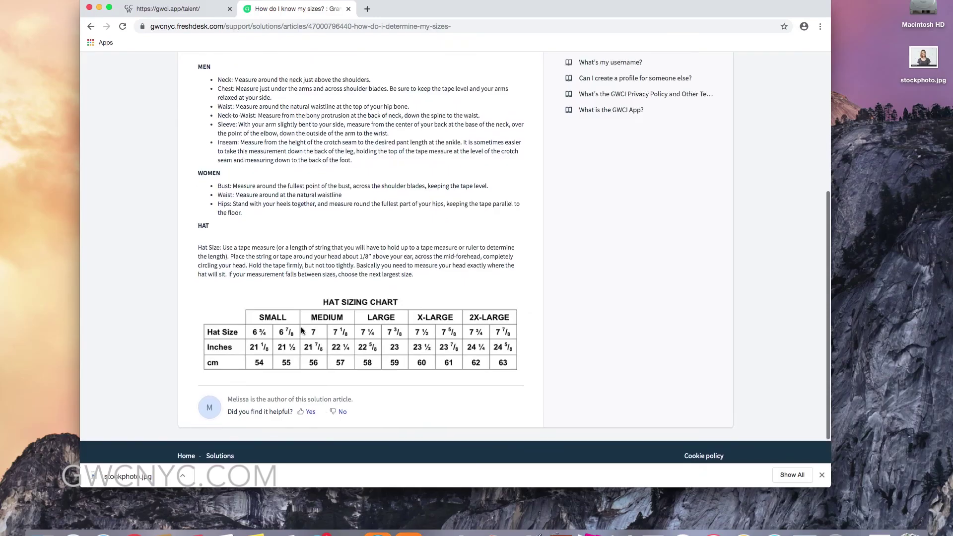
pyautogui.scroll(9, 301, 330)
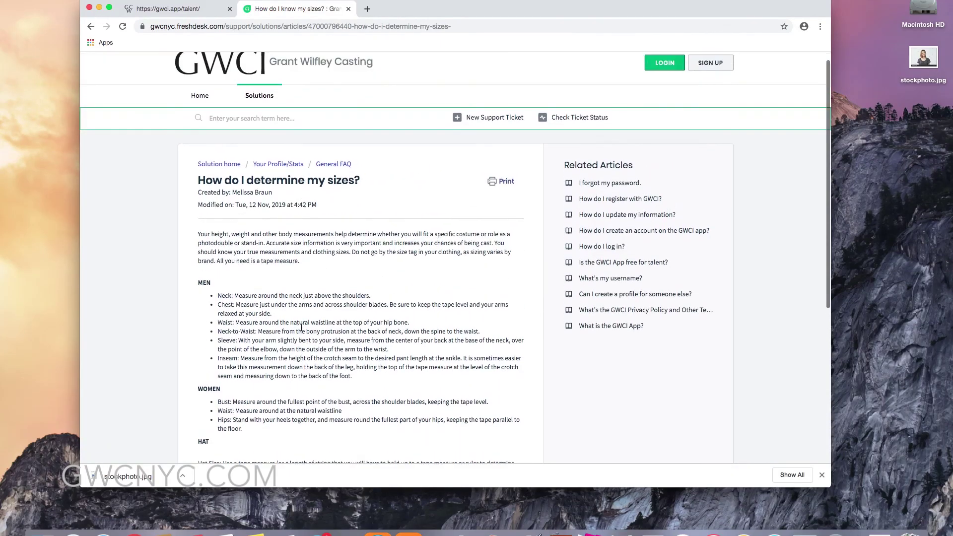
pyautogui.scroll(1, 301, 327)
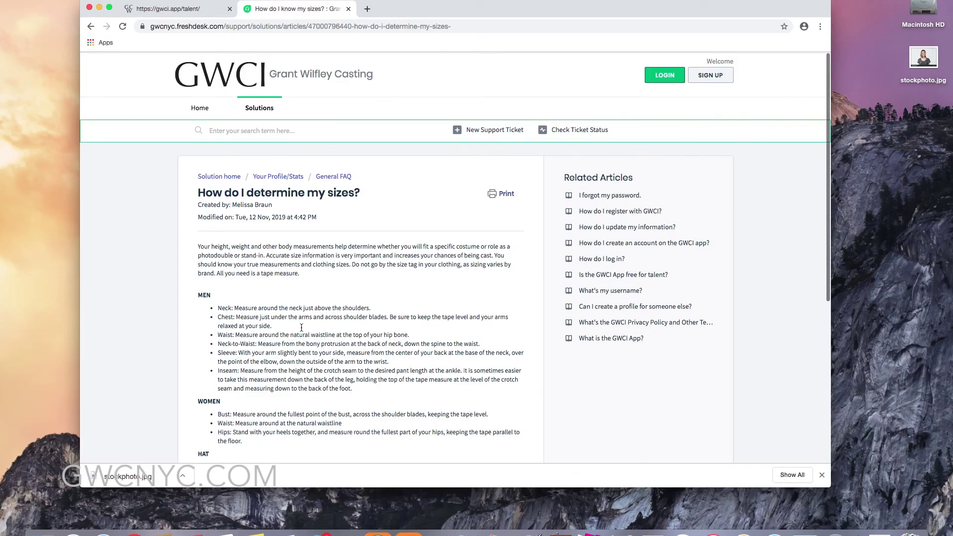
pyautogui.click(91, 27)
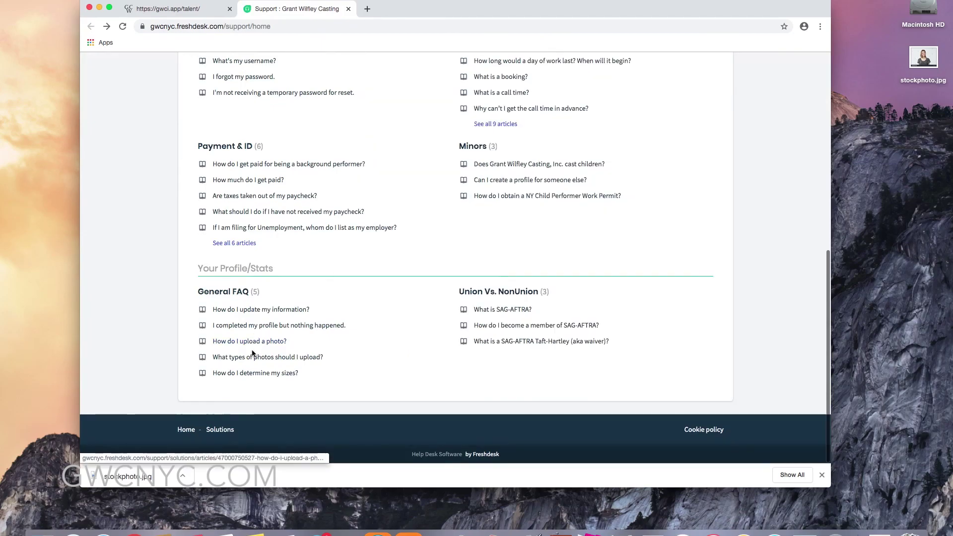
# Read 'What types of photos should I upload?', then return to the top of the help center home.
pyautogui.click(251, 357)
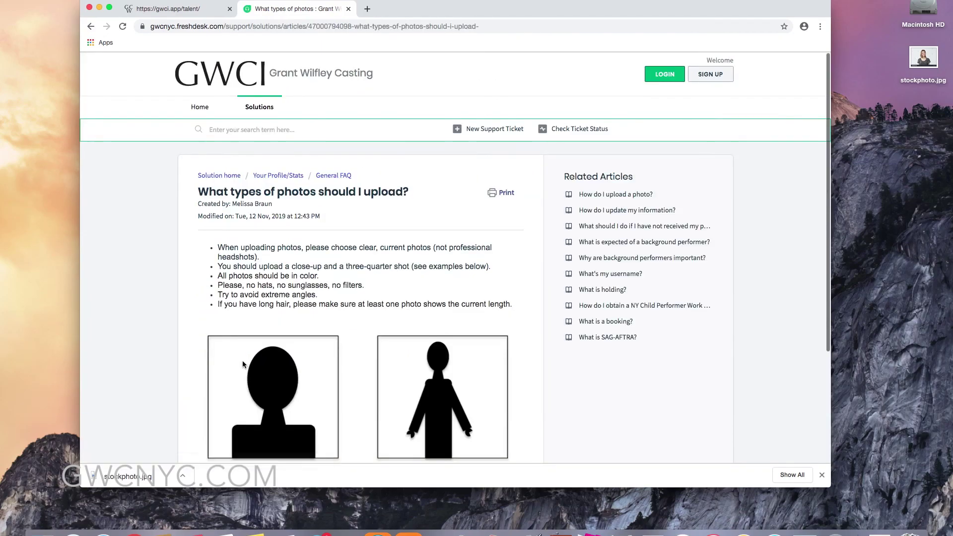
pyautogui.scroll(-4, 242, 360)
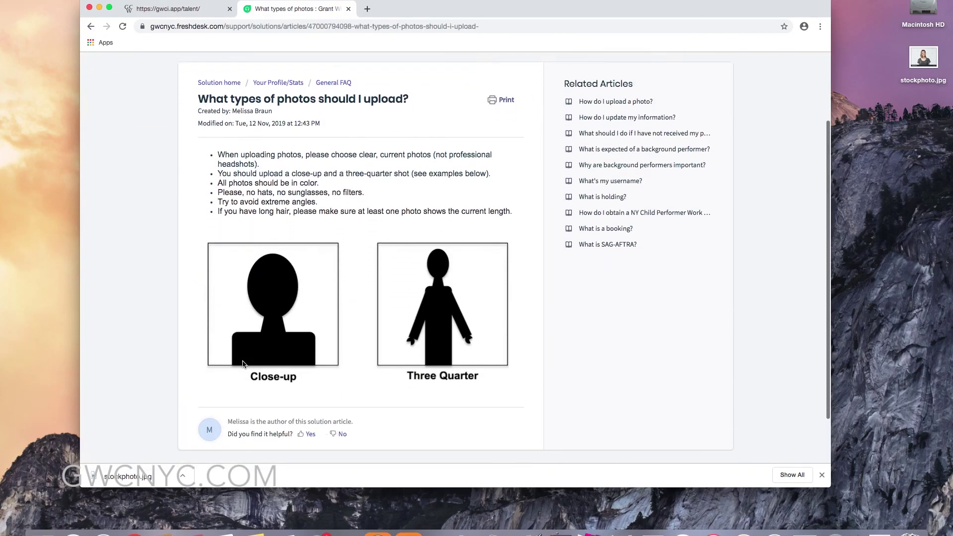
pyautogui.scroll(3, 242, 360)
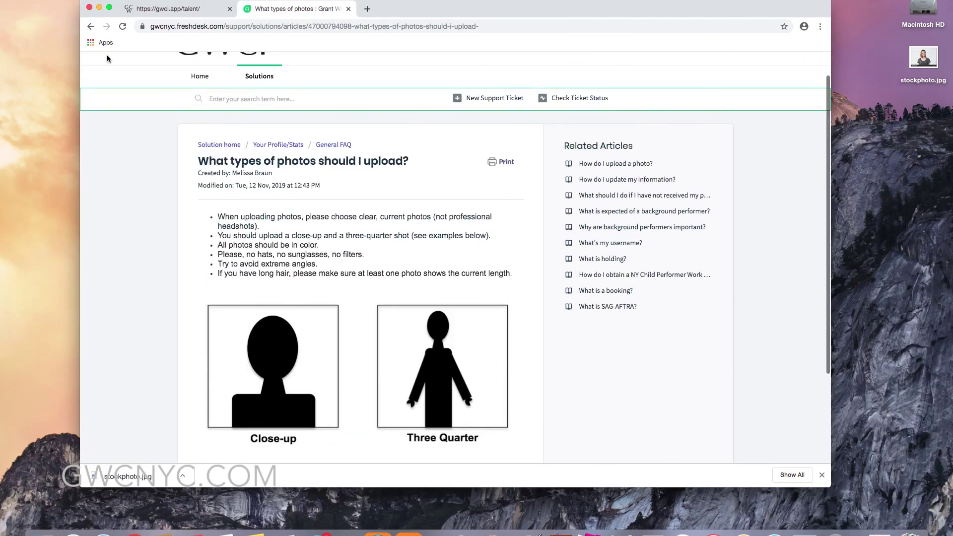
pyautogui.click(91, 26)
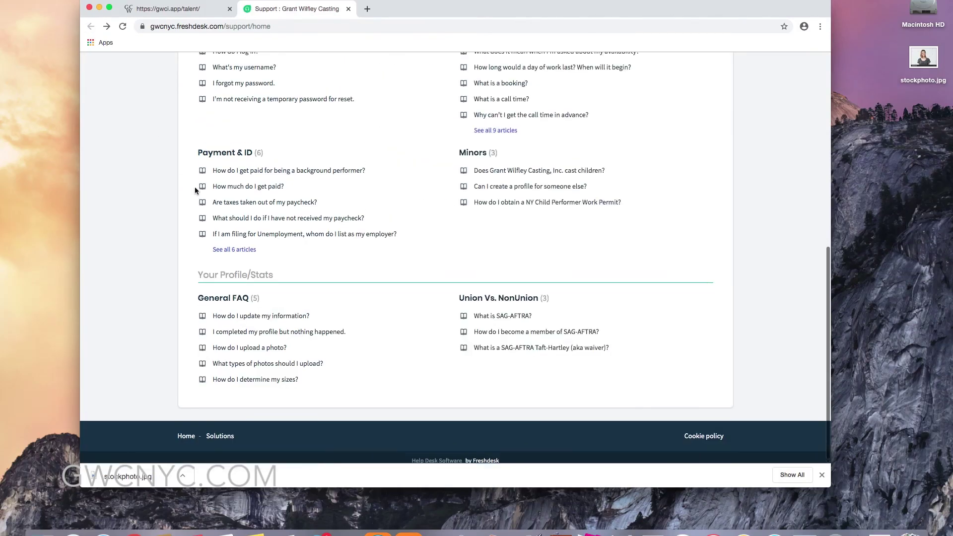
pyautogui.scroll(5, 194, 187)
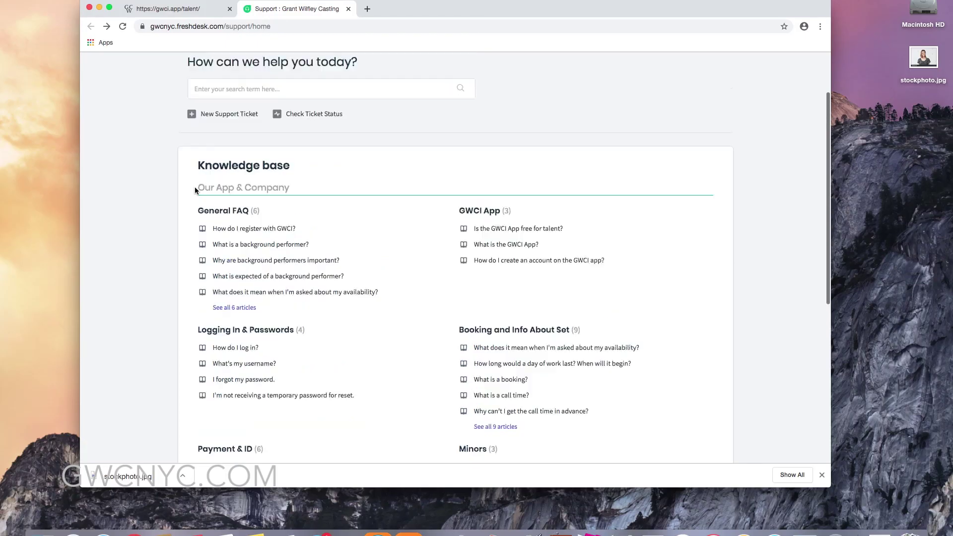
pyautogui.scroll(2, 194, 188)
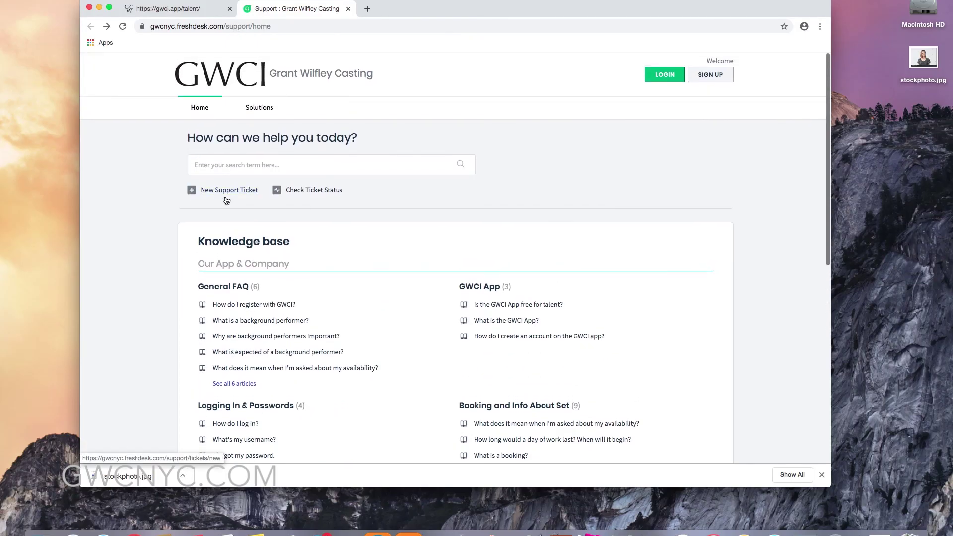